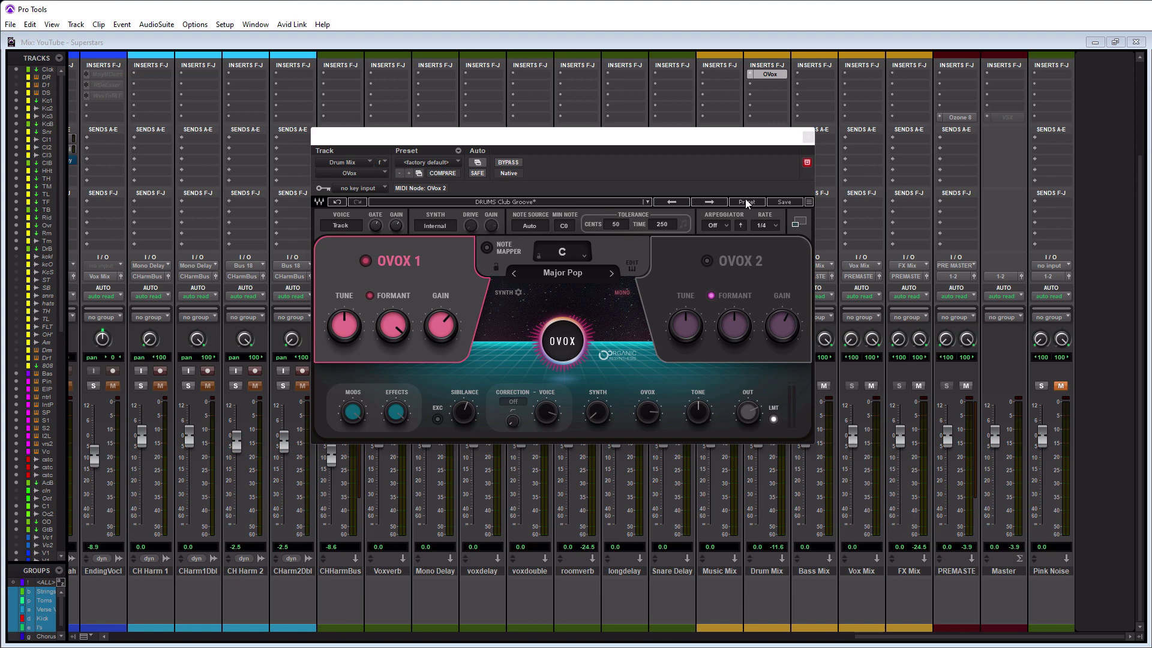
Check the OVox plug-in's GUI size, user manual and help options.
click(809, 204)
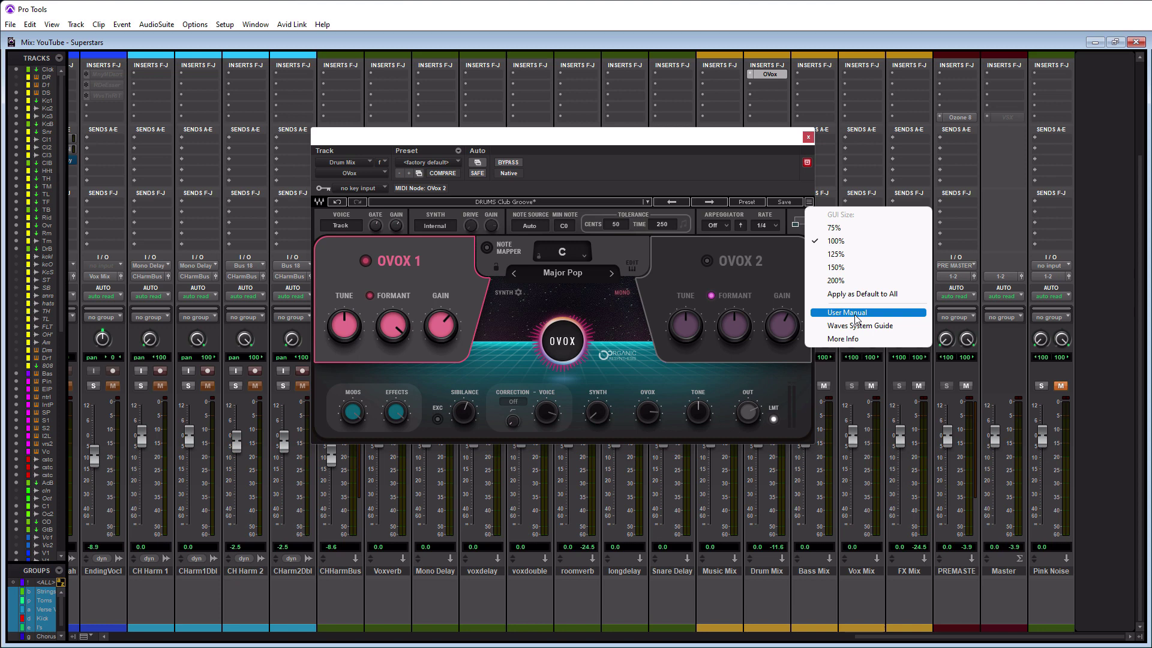
click(645, 181)
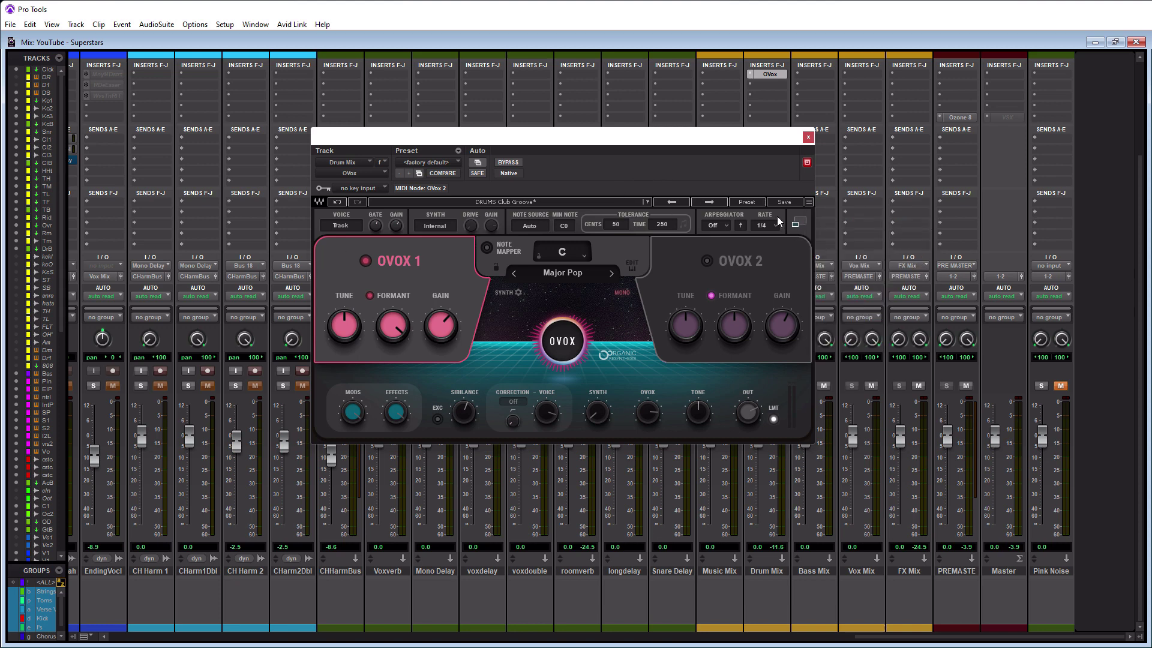
Cycle through the OVox voice and synth source options, returning to Track for voice and Internal for synth.
click(340, 228)
click(341, 227)
click(438, 231)
click(432, 231)
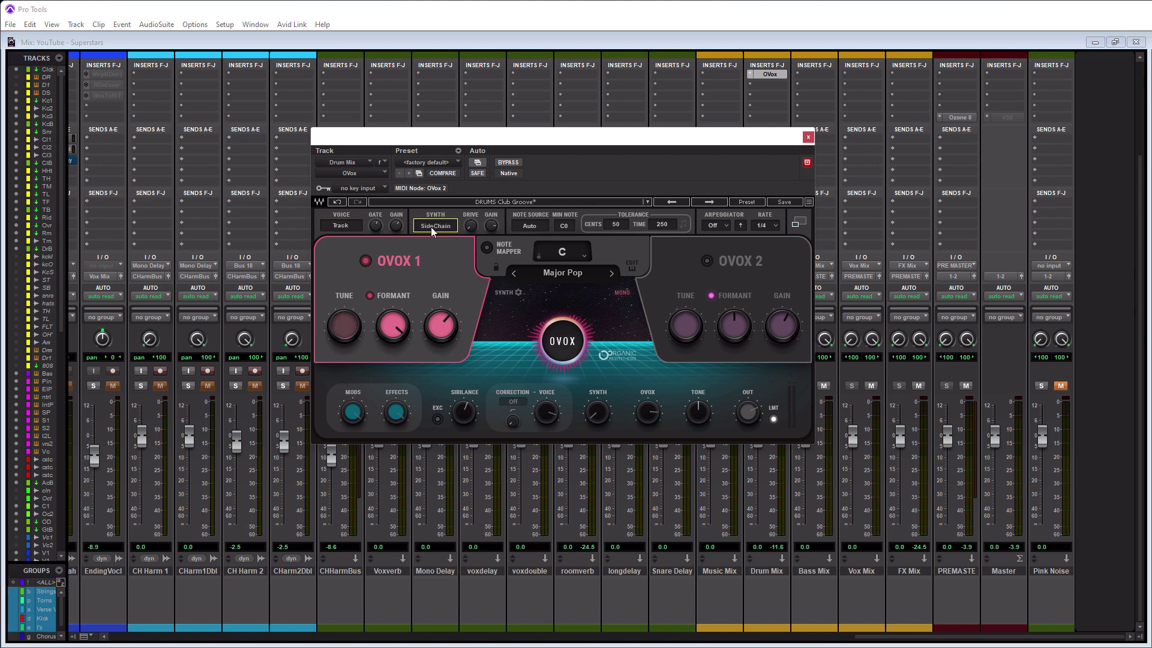
click(432, 231)
Browse the arpeggiator's octave and rate choices and cycle its direction back to up, leaving the arpeggiator off.
click(728, 225)
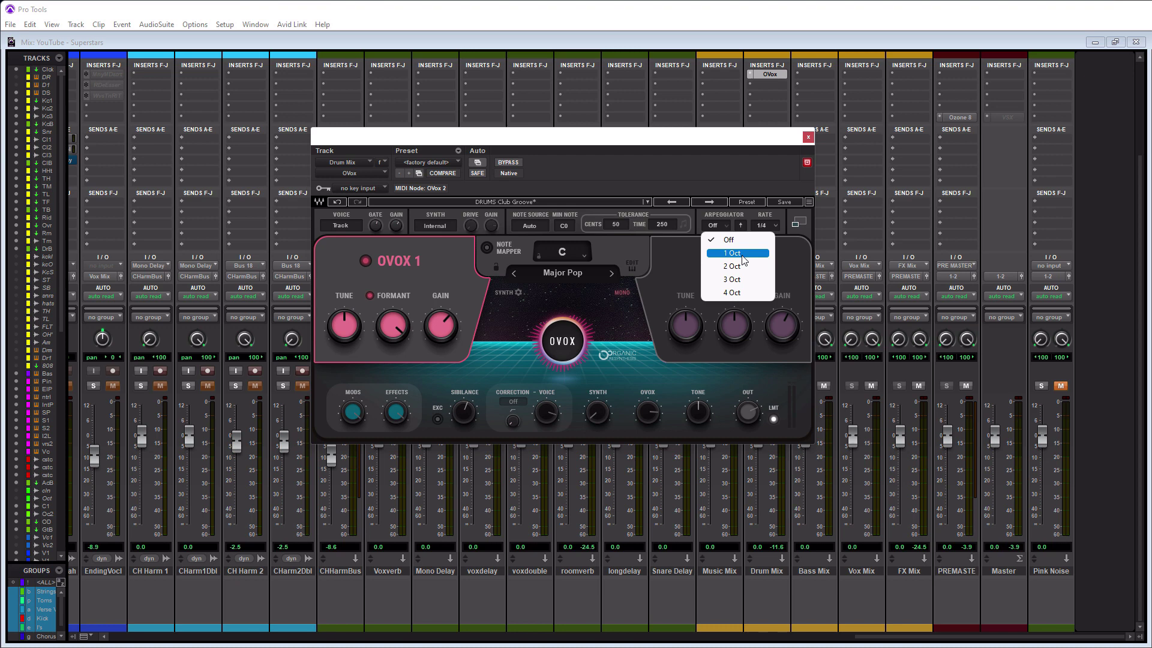
click(705, 168)
click(742, 226)
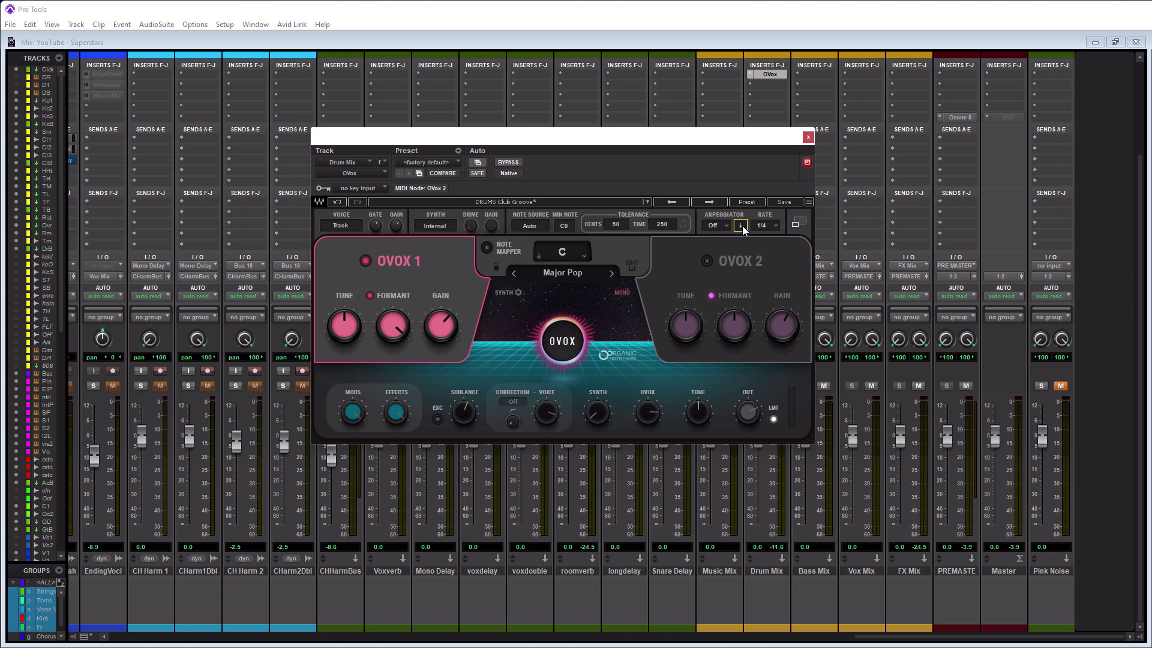
click(772, 226)
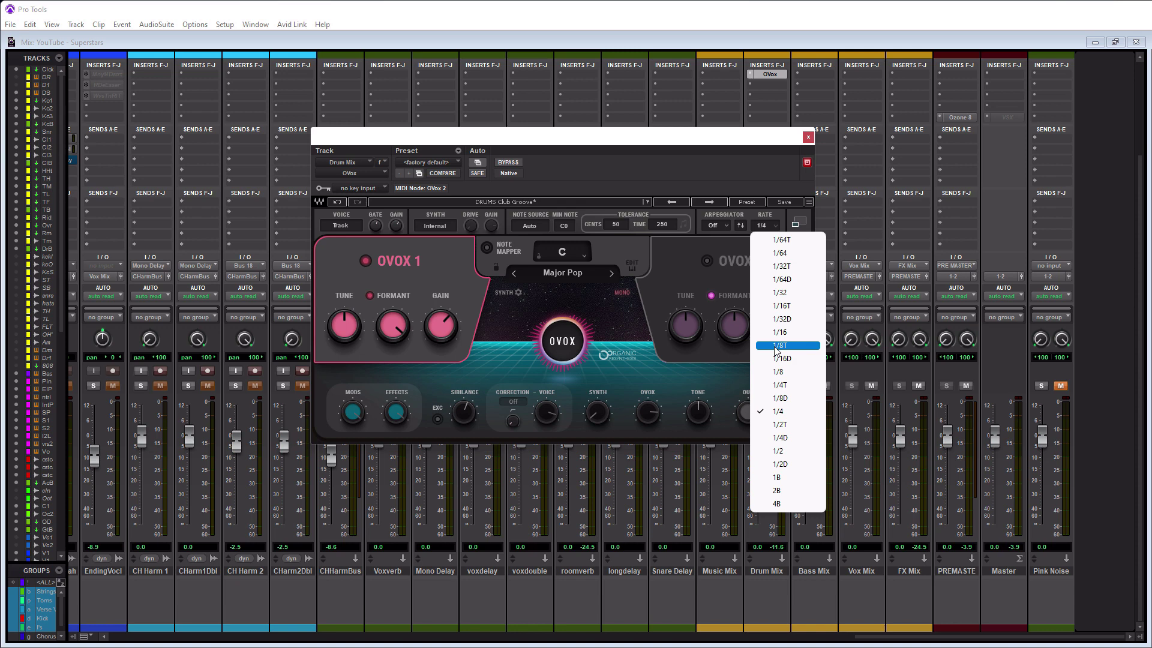
click(720, 168)
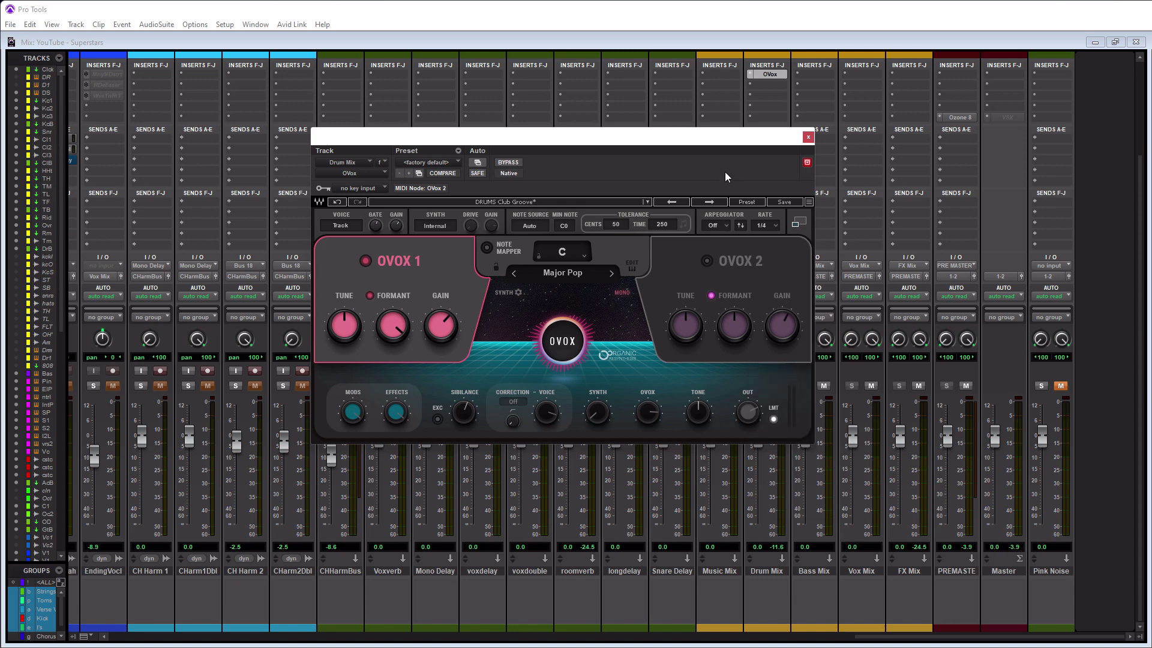
click(741, 226)
click(740, 227)
Turn on the Note Mapper and inspect its key choices and the Major Pop note map in the keyboard editor.
click(584, 256)
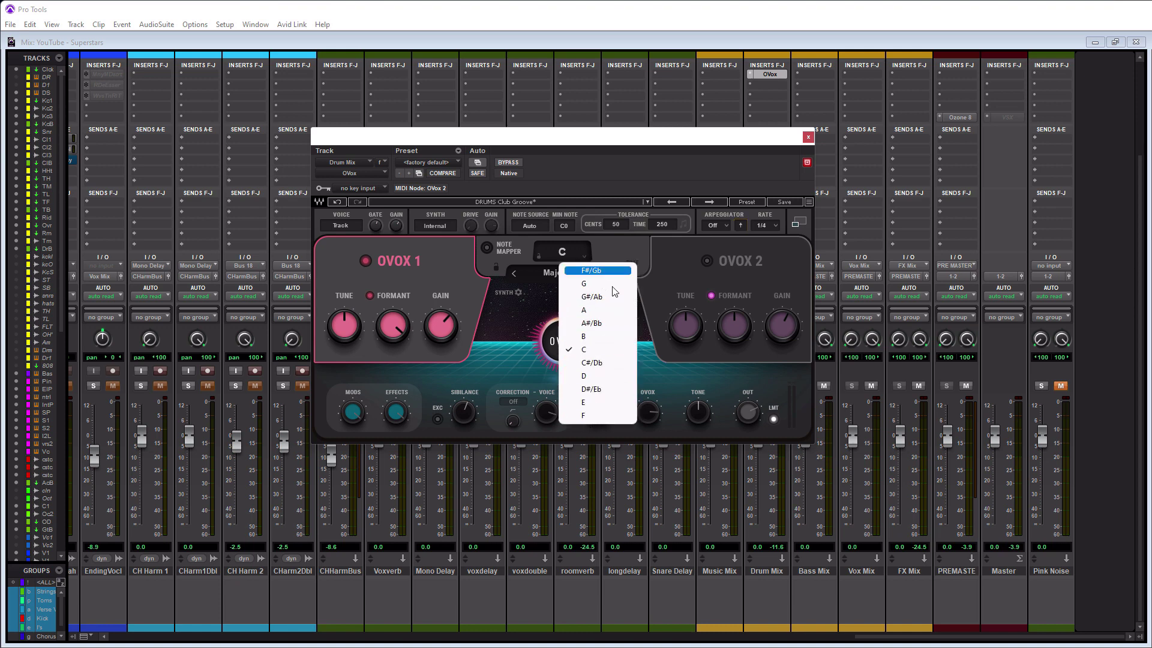
click(623, 238)
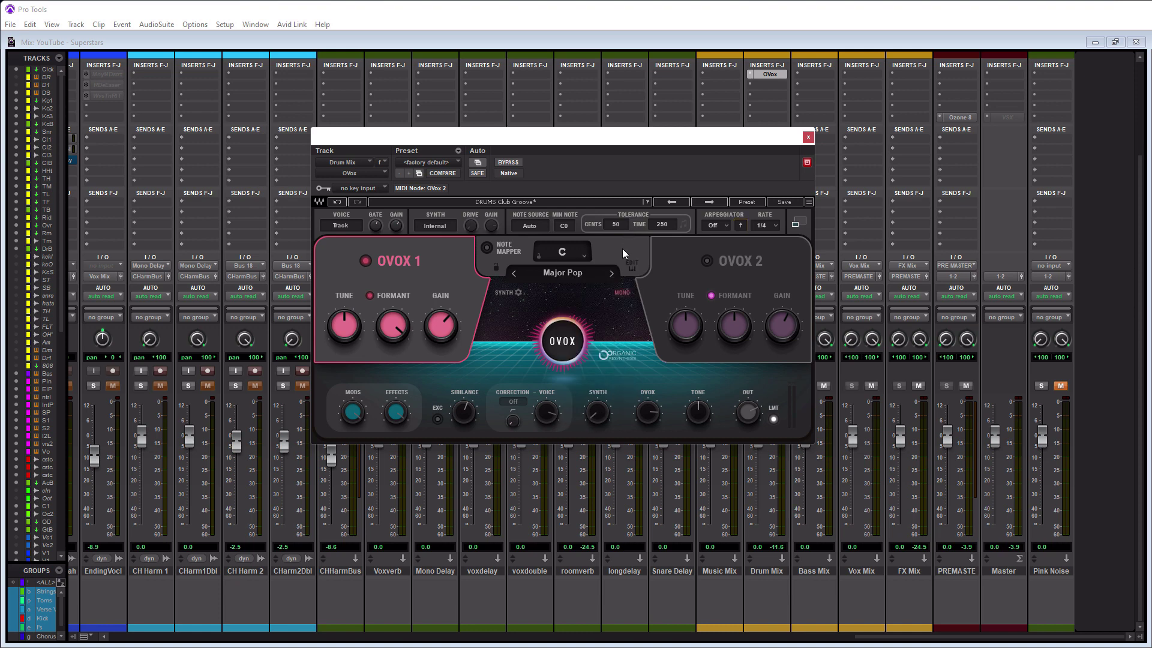
click(487, 248)
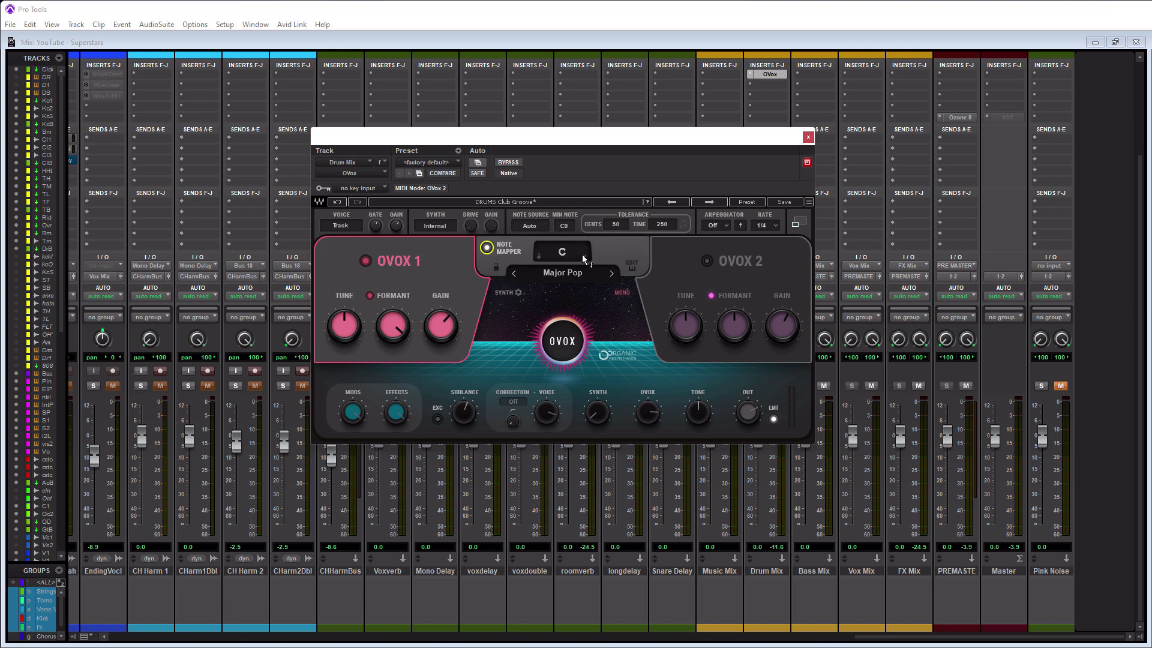
click(633, 264)
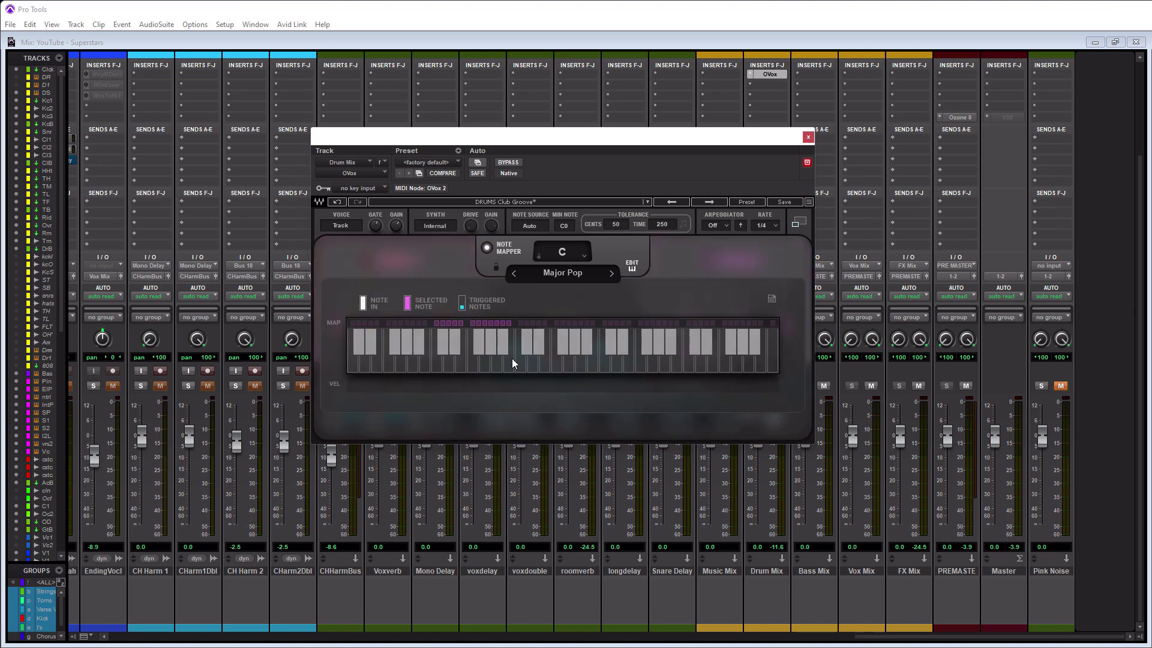
click(490, 323)
click(632, 268)
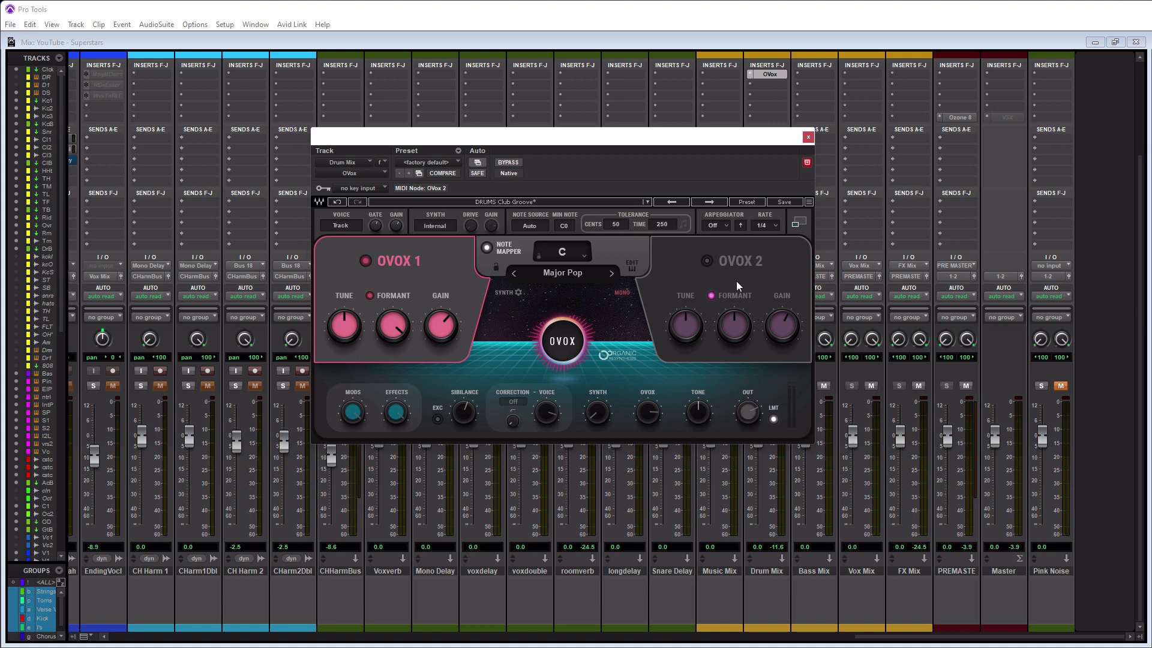
Compare the detailed OVox 1 controls in the expanded view with the compact view and its Mods and Effects macros.
mouse_move(730, 338)
click(796, 224)
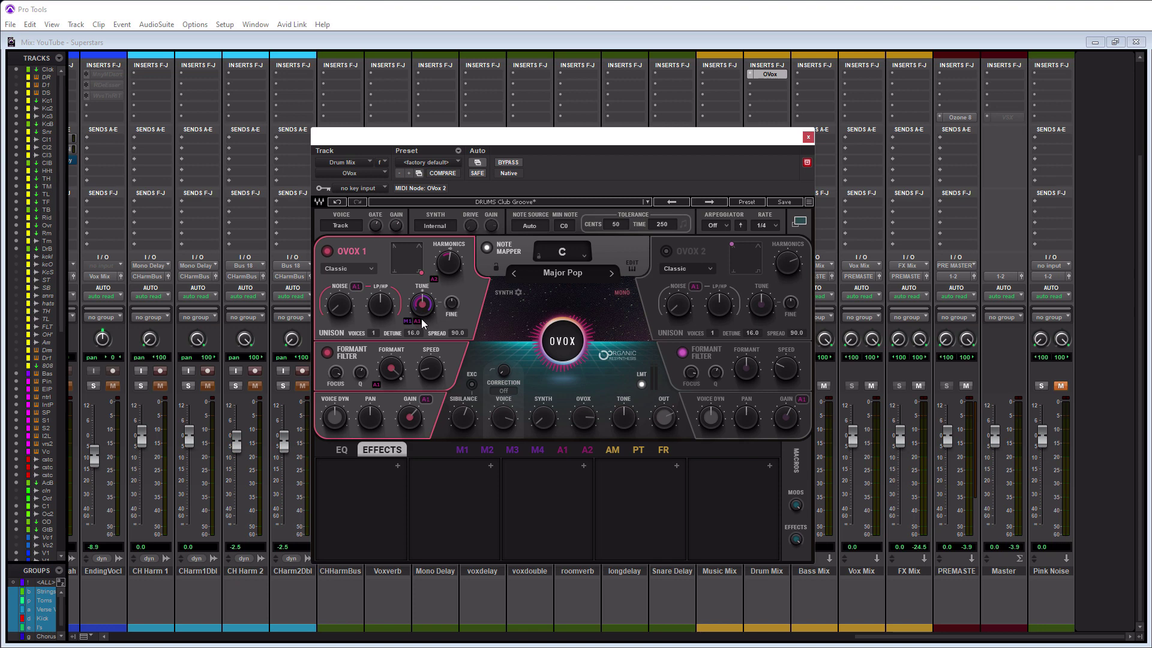
mouse_move(428, 304)
click(797, 224)
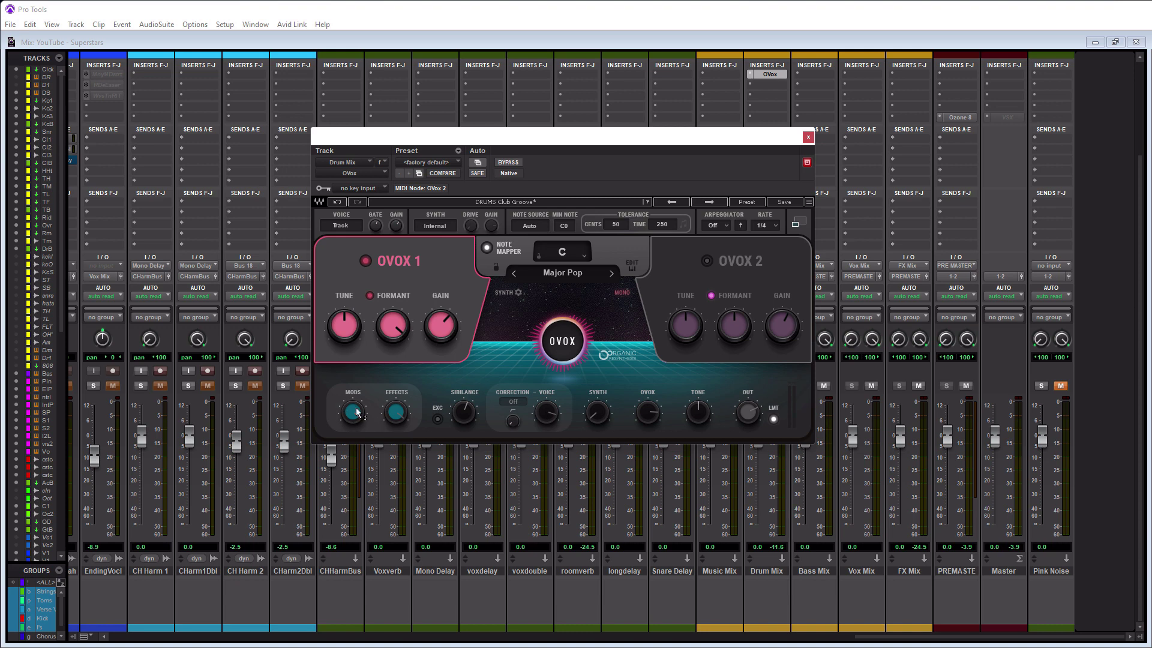
mouse_move(396, 412)
Expand the OVox view and check which plug-ins are available for the first effects slot, without adding one.
click(797, 223)
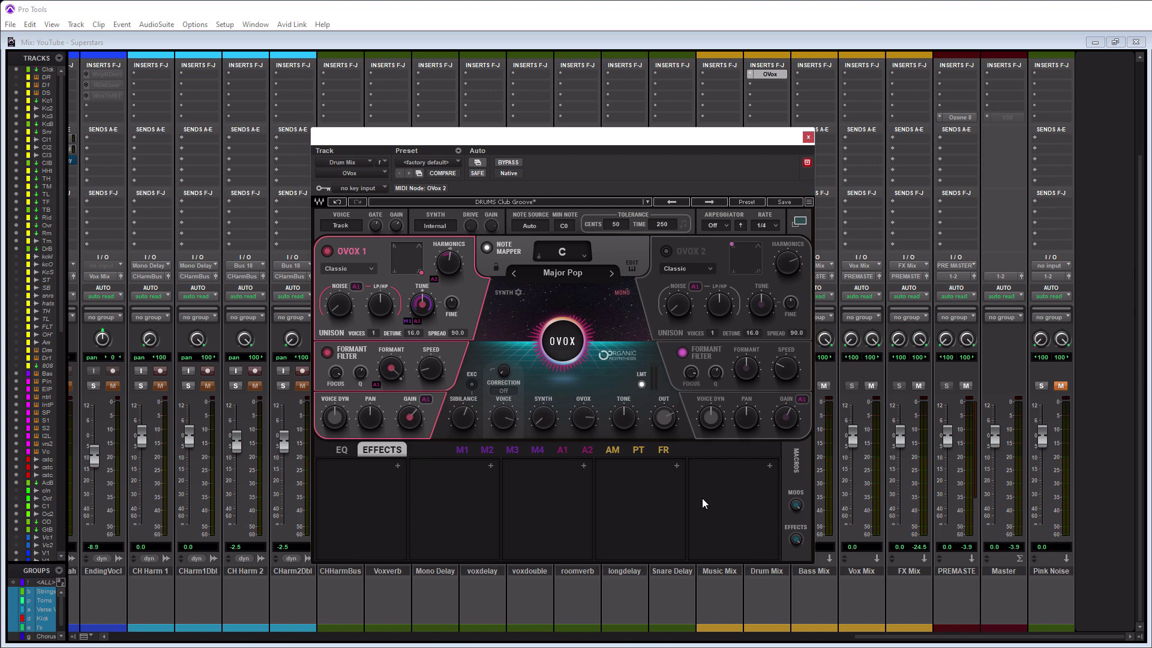
click(396, 466)
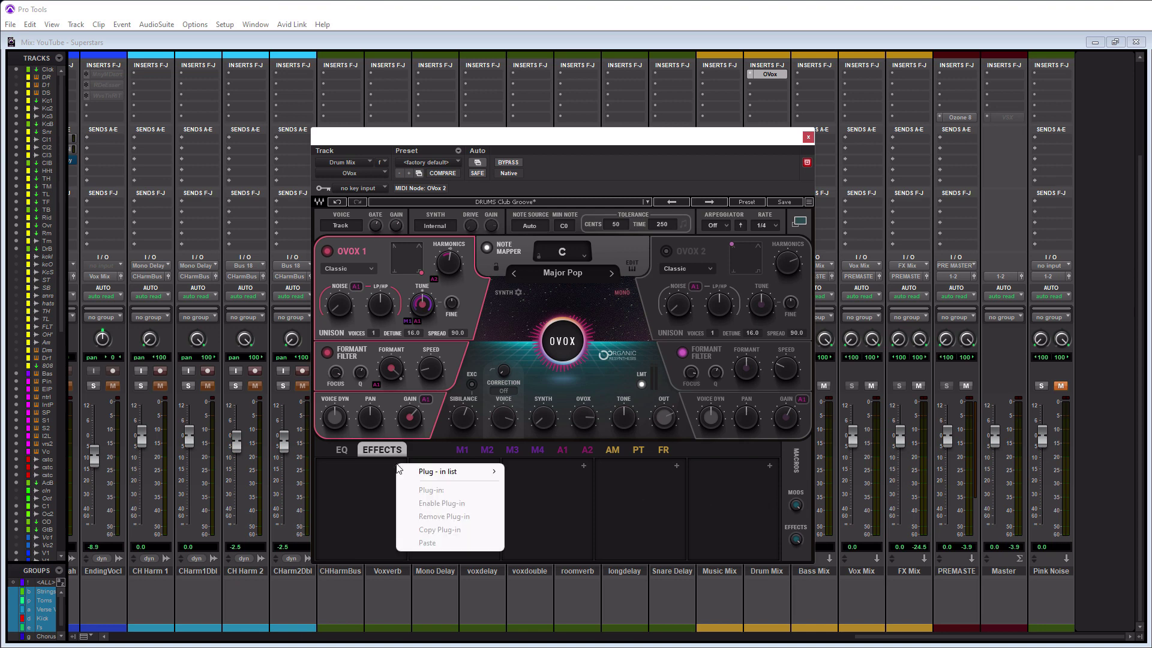
mouse_move(459, 472)
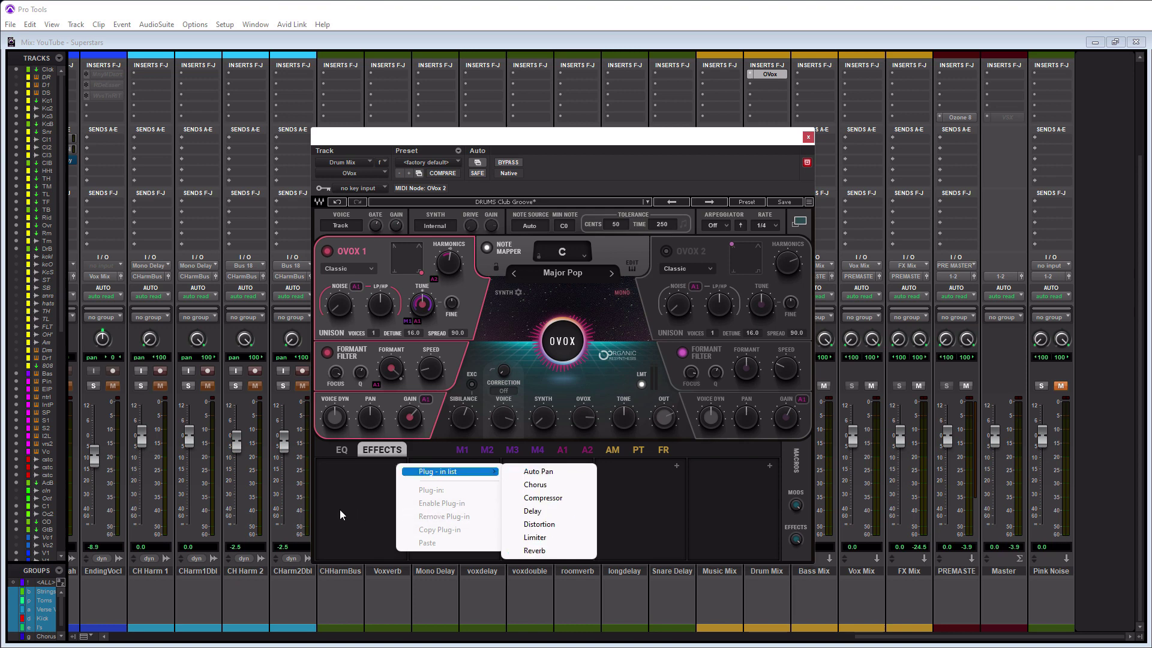
click(367, 502)
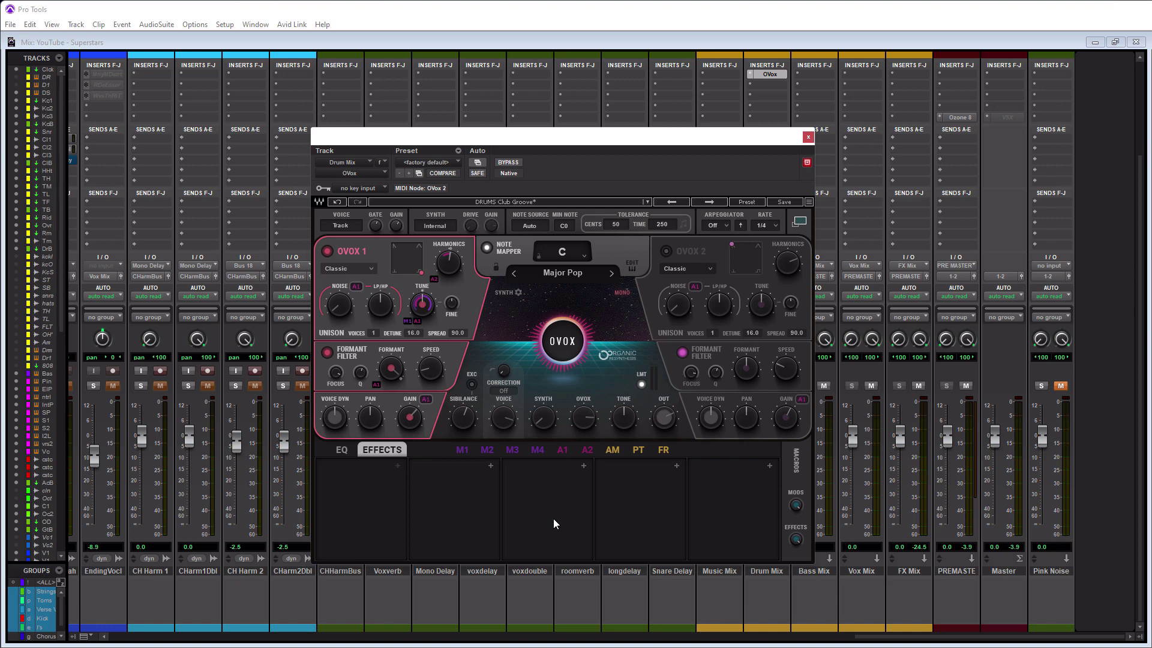
Examine the EQ, the four modulators, both ADSR envelopes, and the Amplitude, Pitch and Formant modulation pages.
click(340, 451)
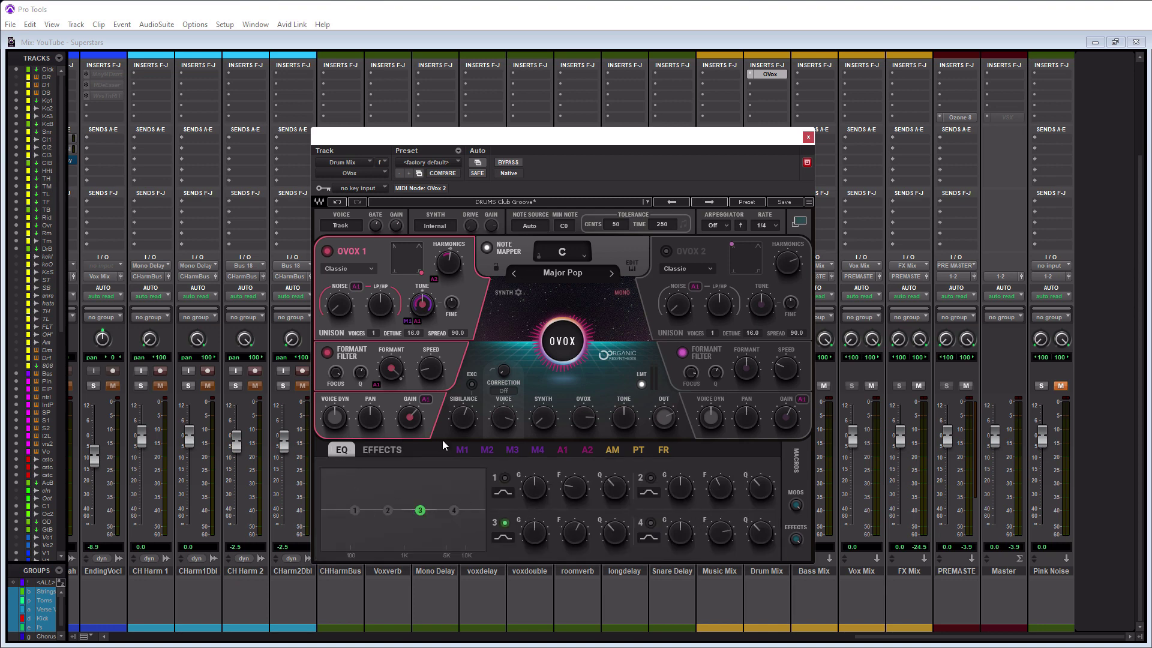
click(461, 451)
click(491, 450)
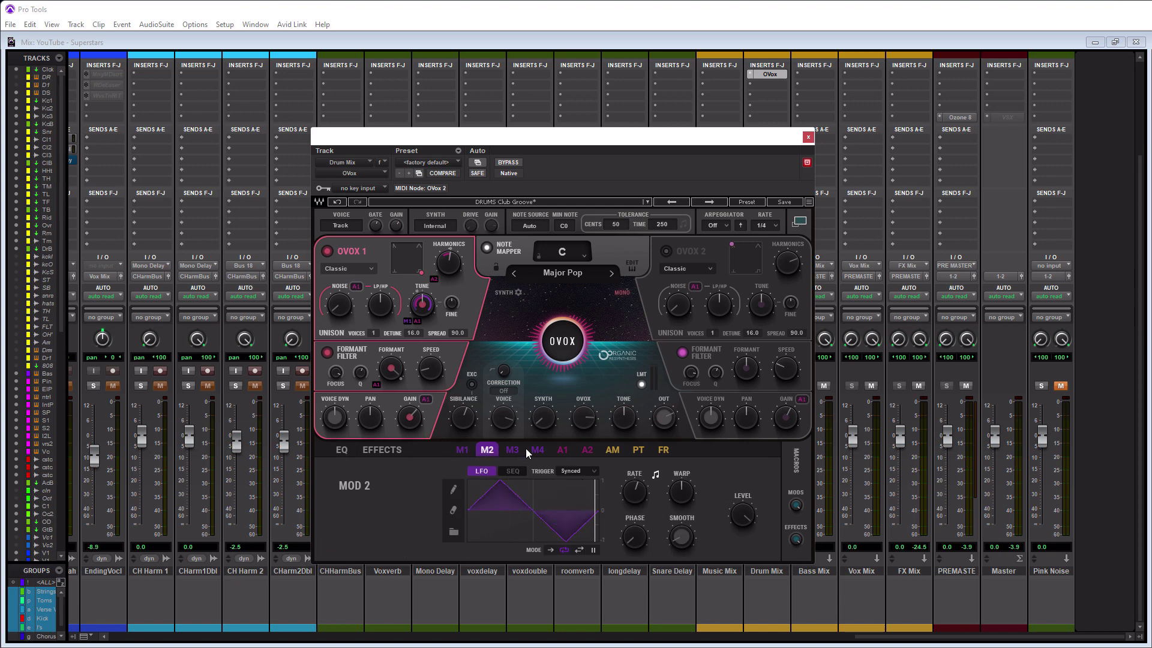
click(512, 450)
click(537, 450)
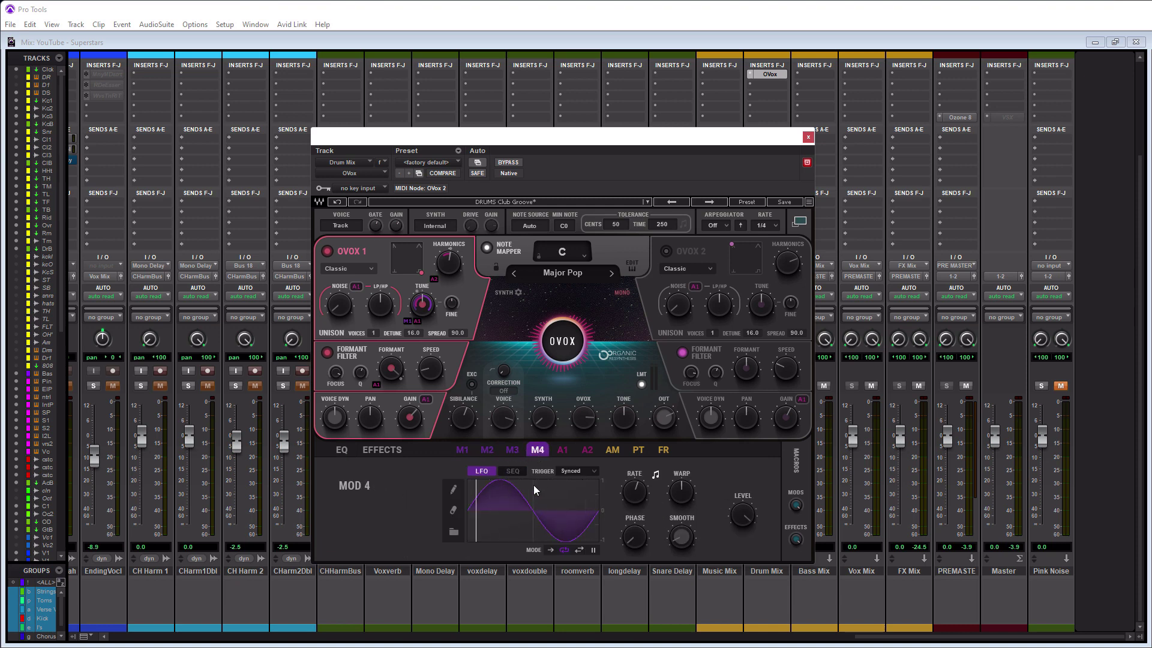
click(561, 451)
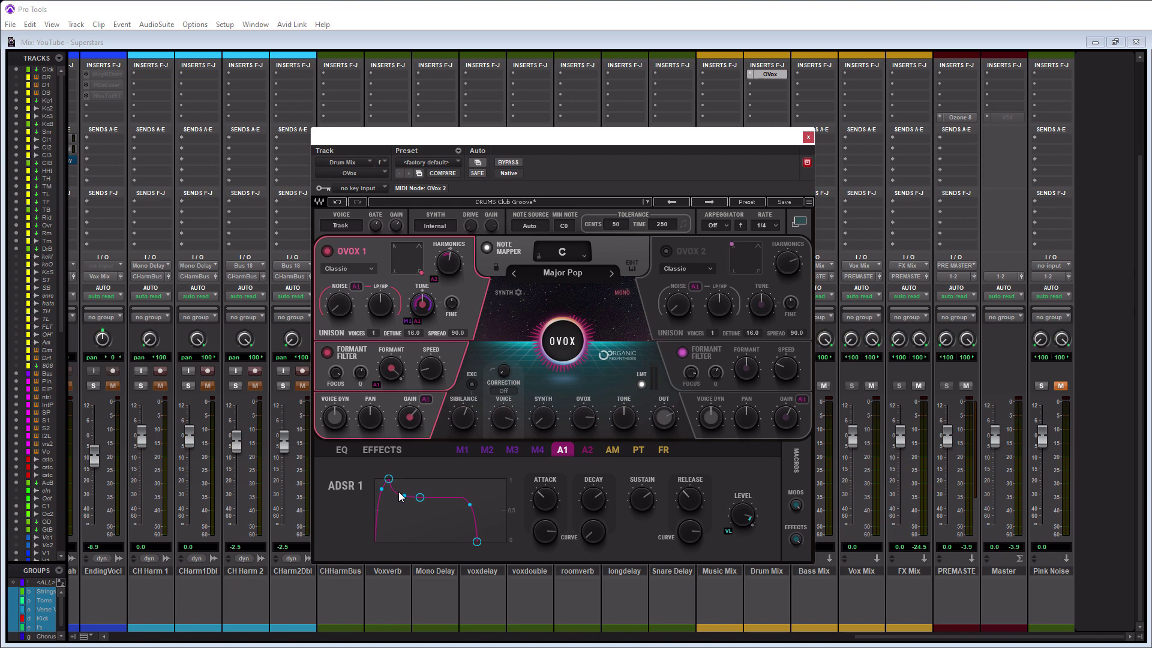
click(588, 451)
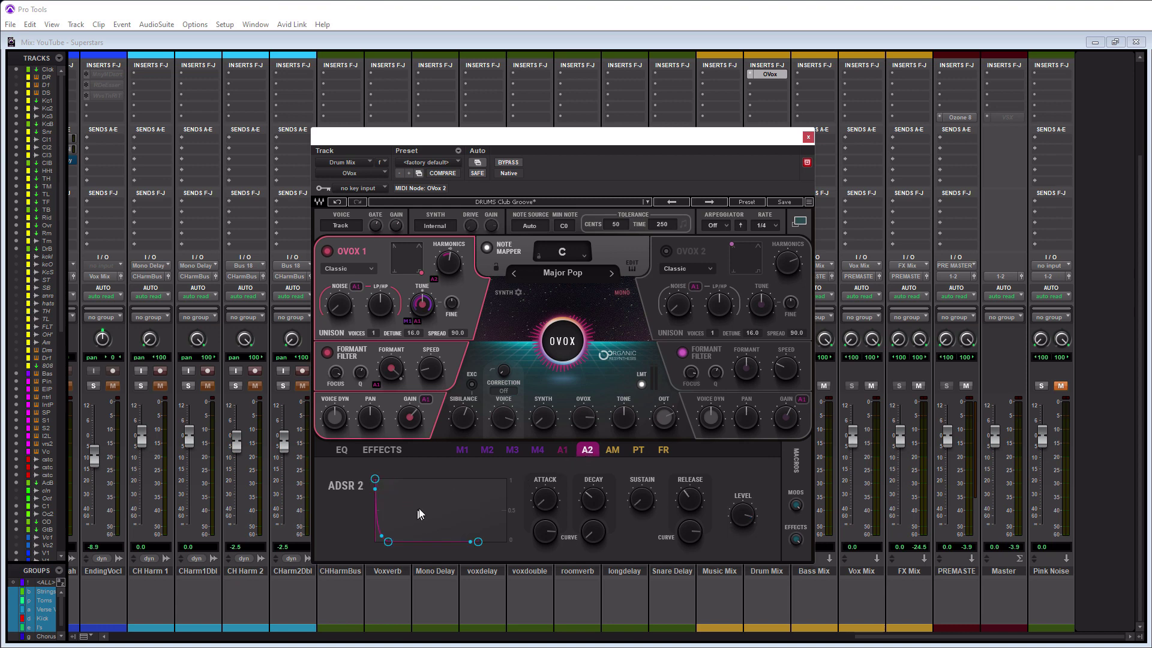
click(612, 450)
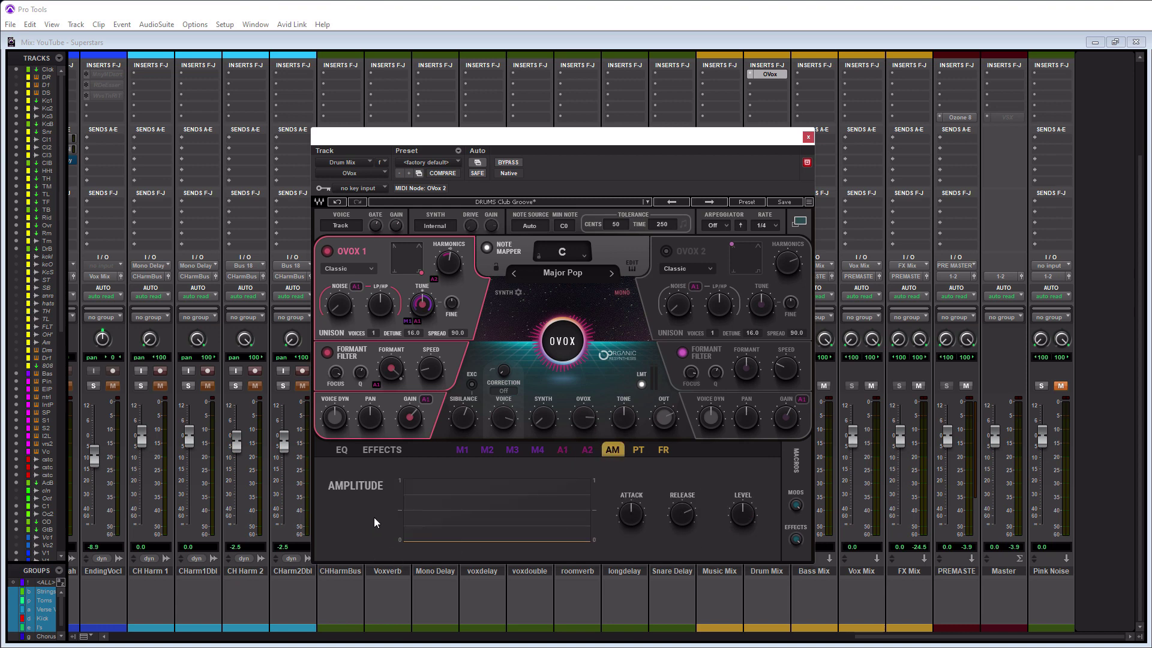
click(640, 451)
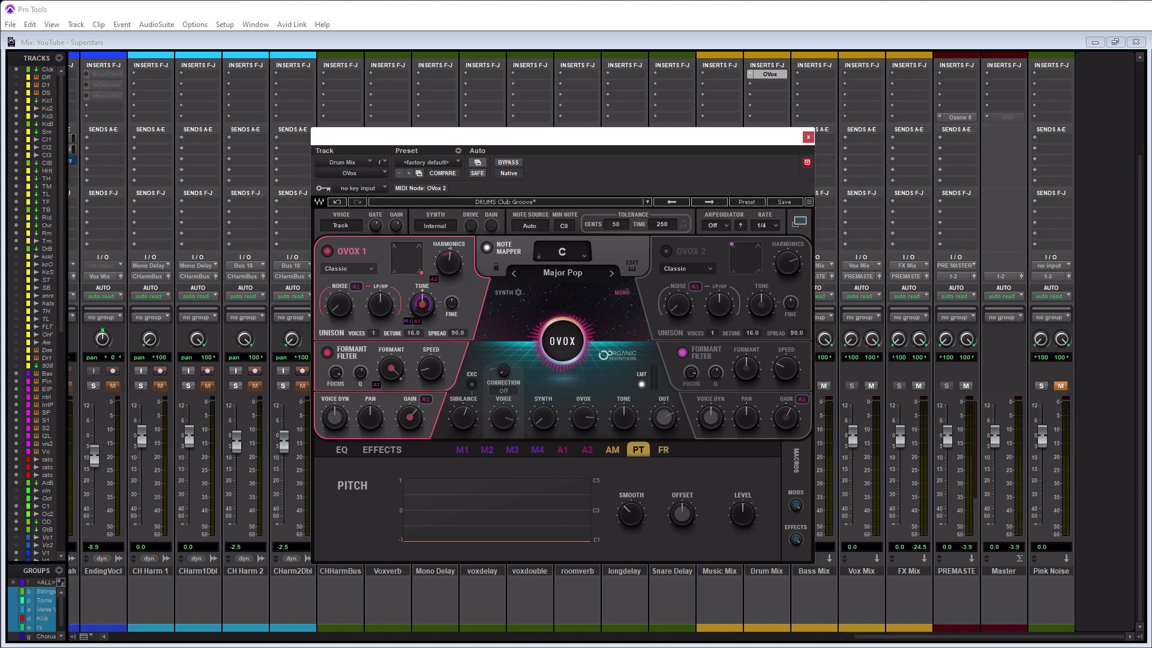
click(663, 449)
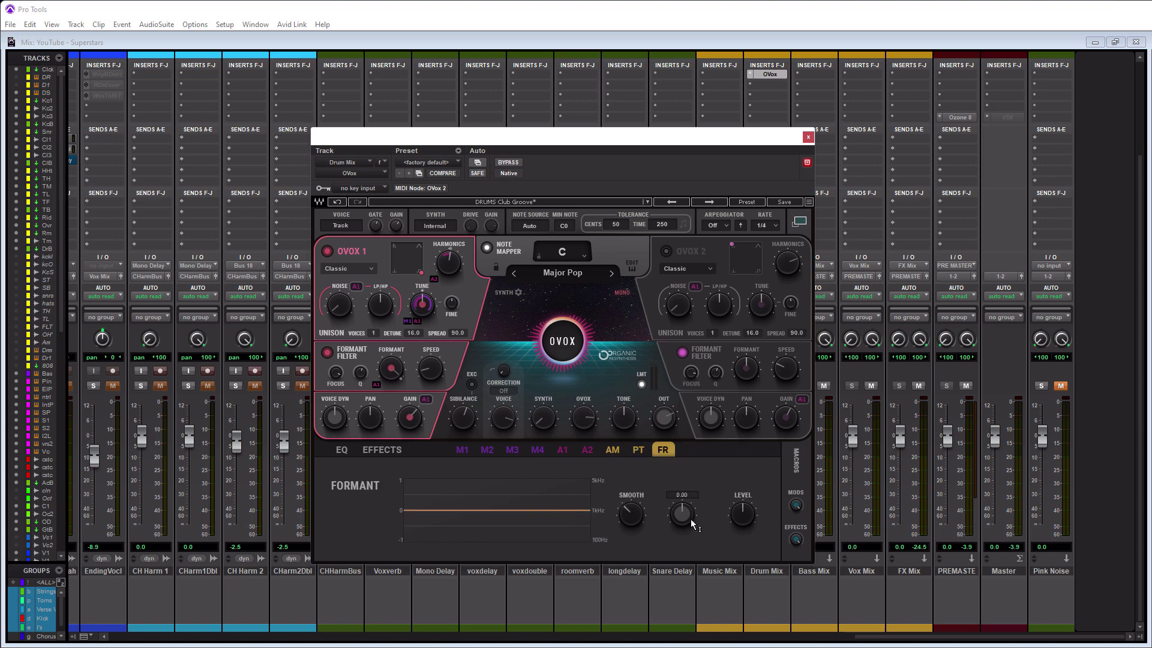
Return OVox to the compact view and examine its Effects, Sibilance, Correction, Synth, OVox and Tone controls.
click(798, 223)
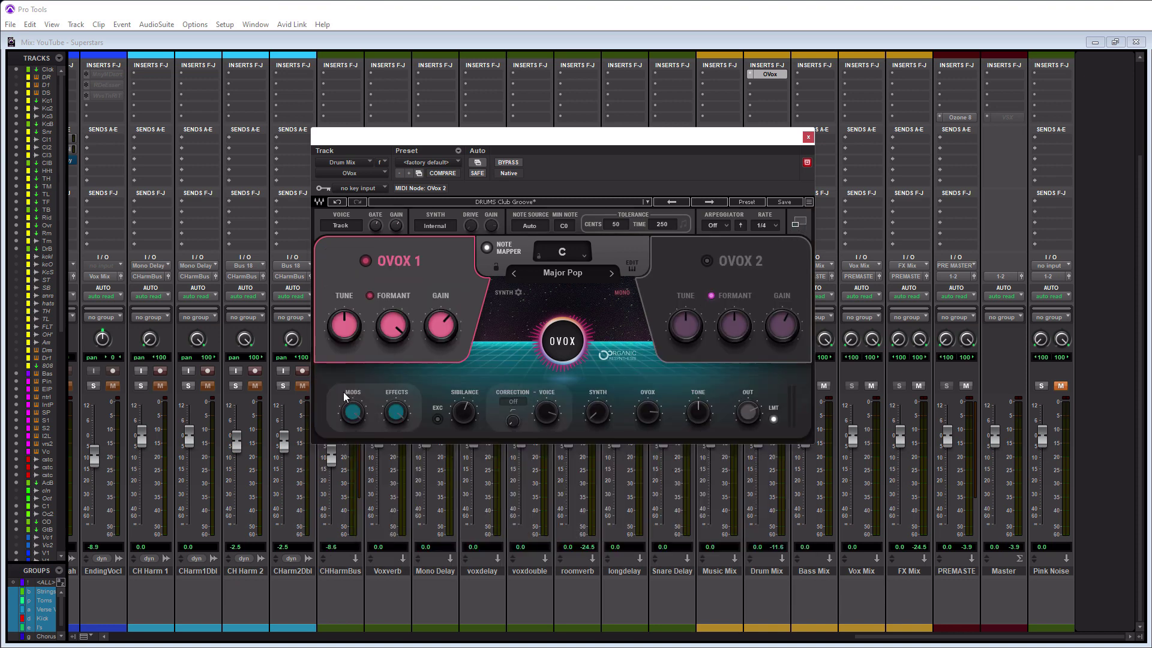
mouse_move(397, 414)
mouse_move(469, 406)
mouse_move(513, 420)
mouse_move(592, 406)
mouse_move(646, 411)
mouse_move(701, 419)
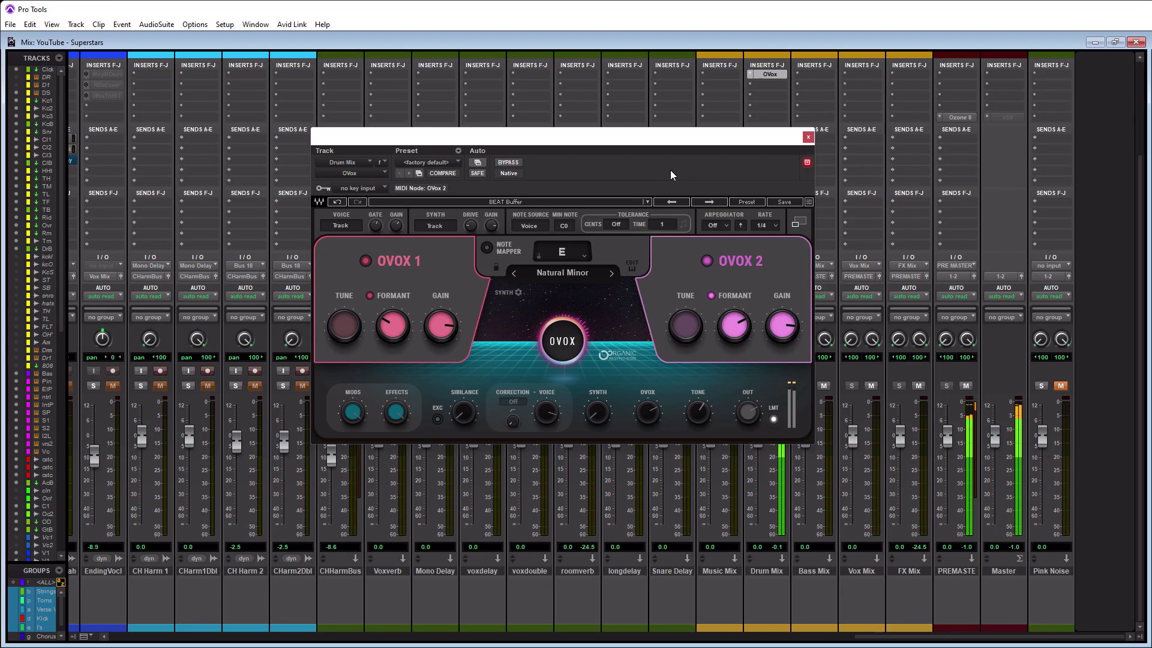
Audition the next seven OVox presets on the drum mix in order, from BEATBOX Beatbot to BEATS The Squat.
click(708, 202)
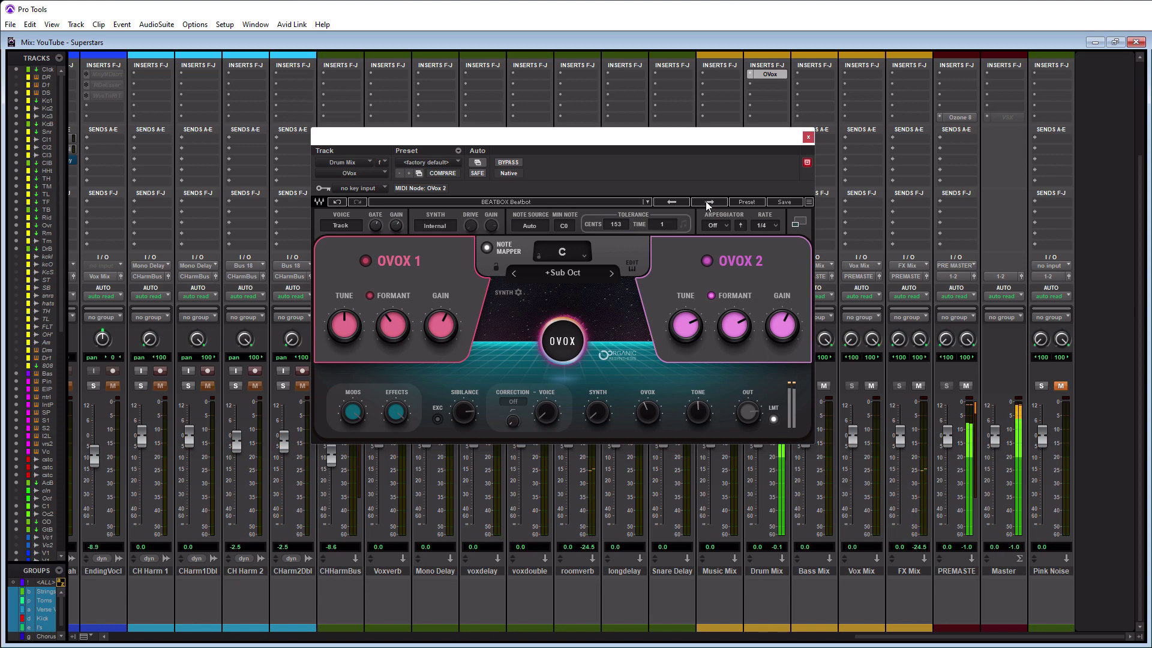
click(708, 203)
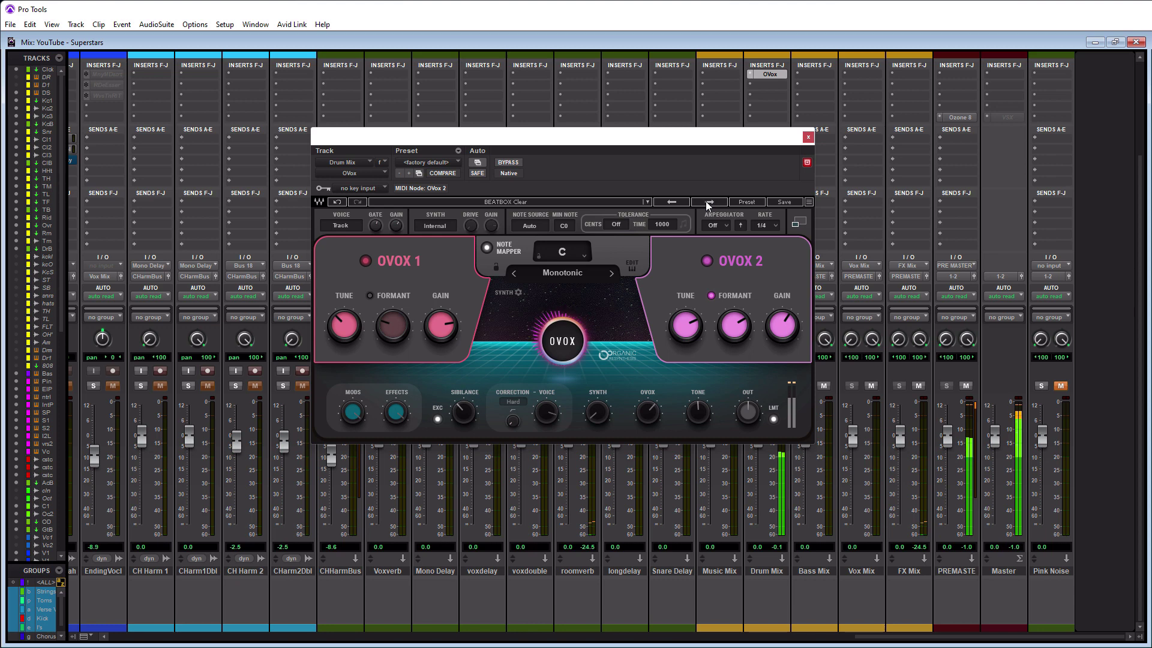
click(708, 202)
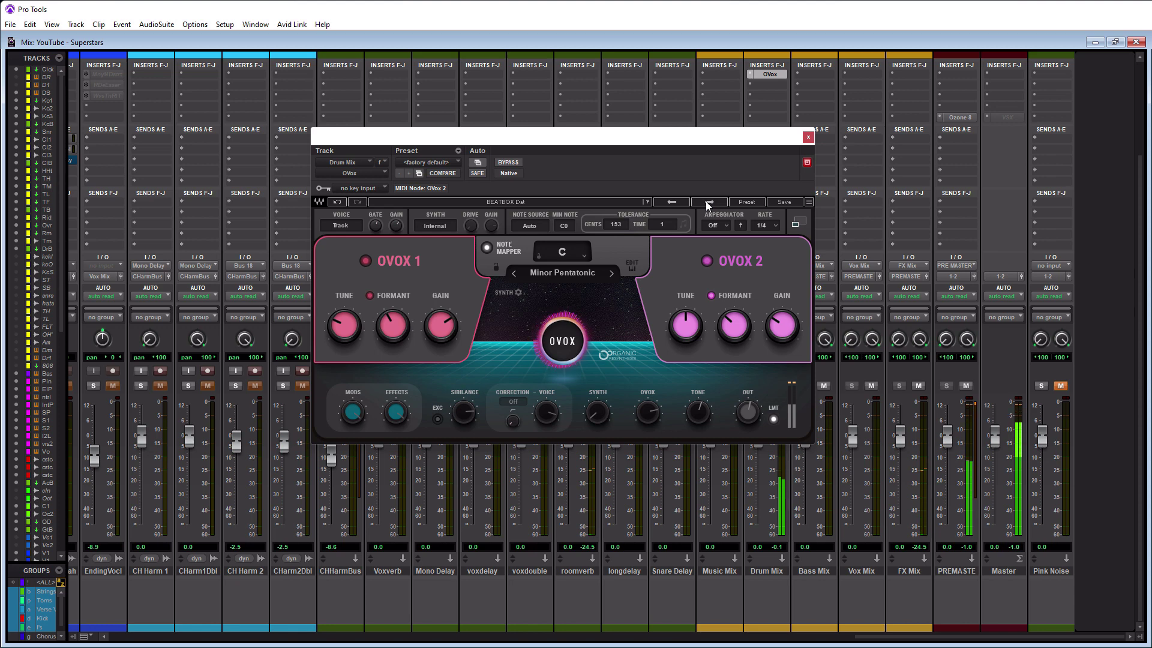
click(706, 204)
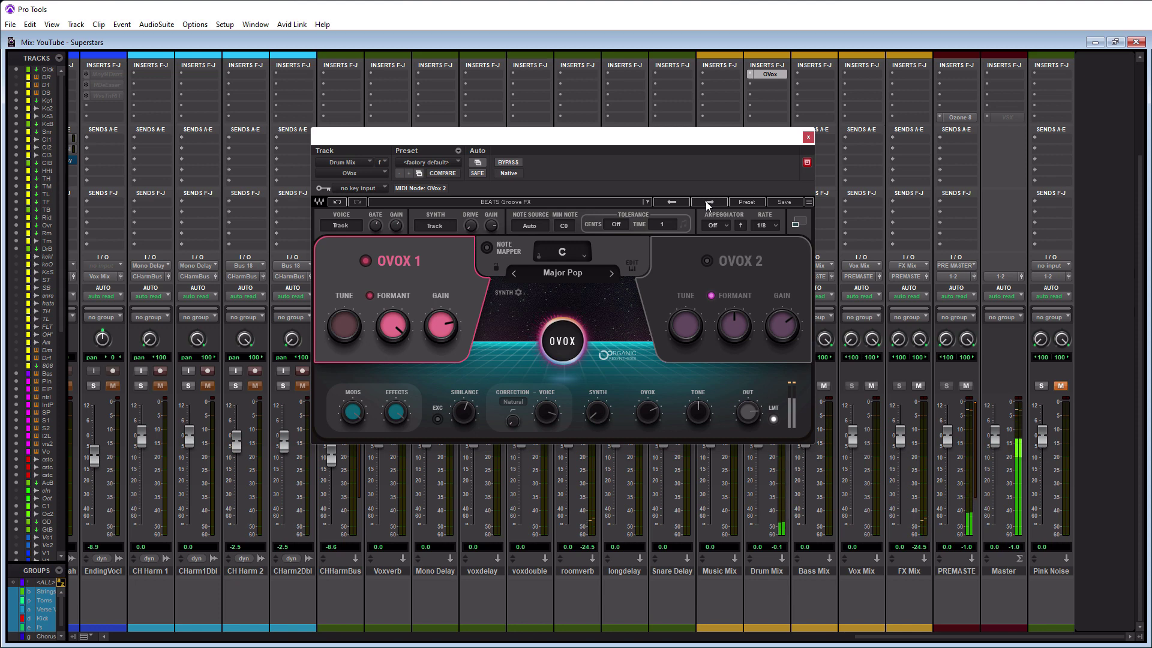
click(706, 203)
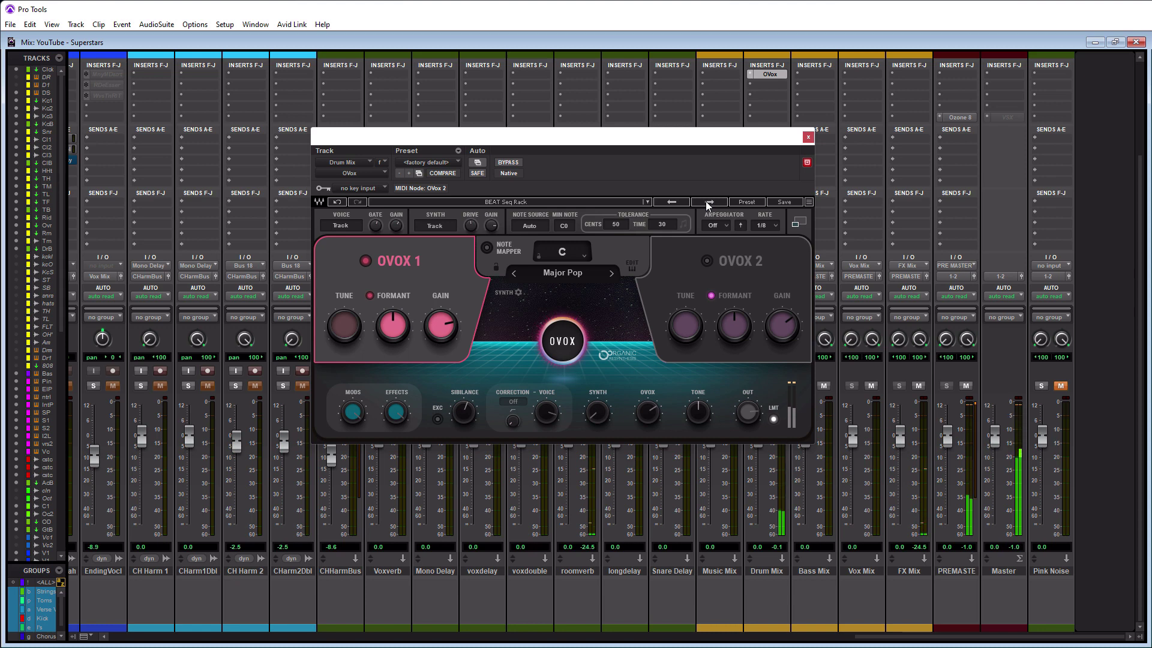
click(708, 202)
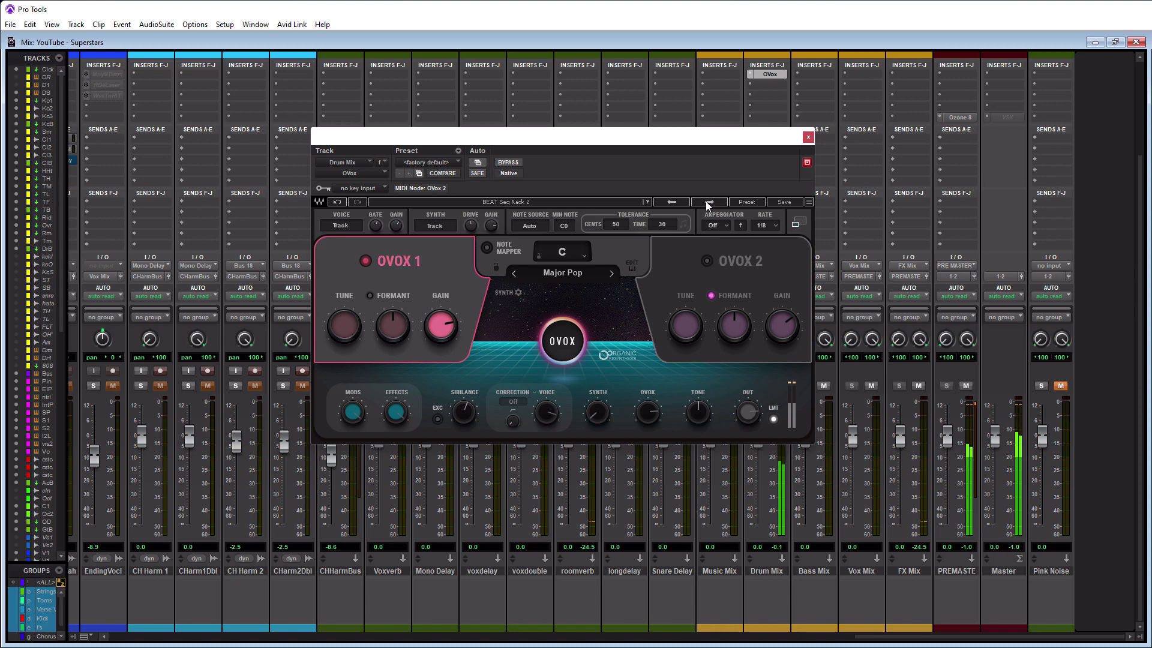
click(708, 202)
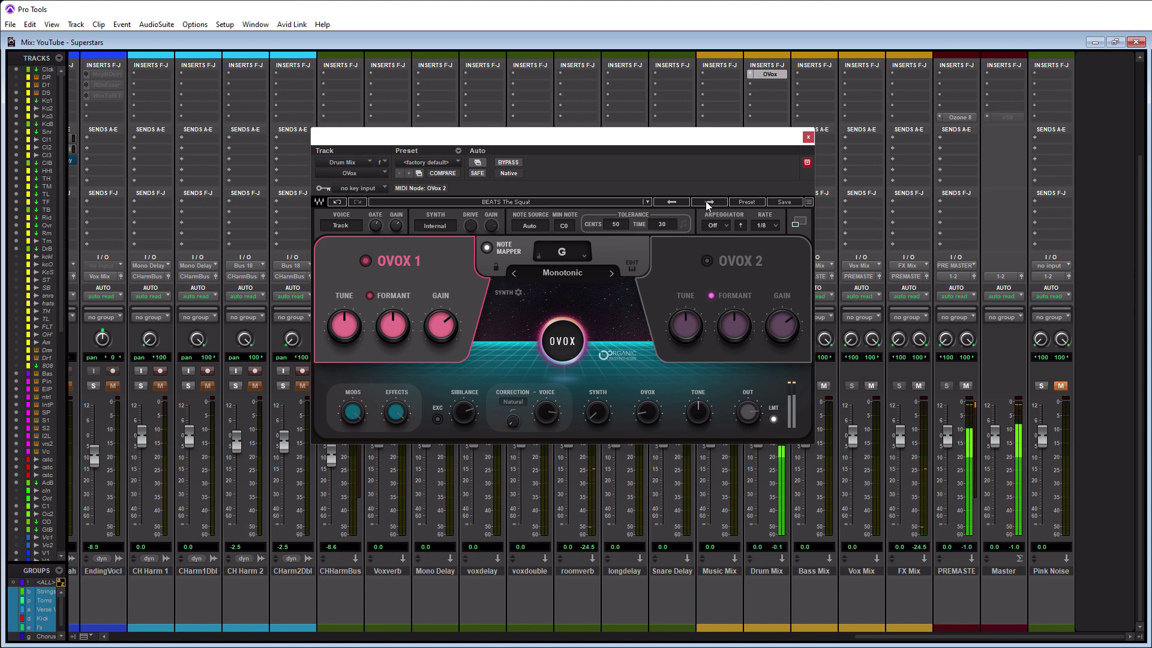
Audition the next six OVox presets on the drum mix in order, from BEATS to Hits to DRUMS Heavy Compression.
click(707, 205)
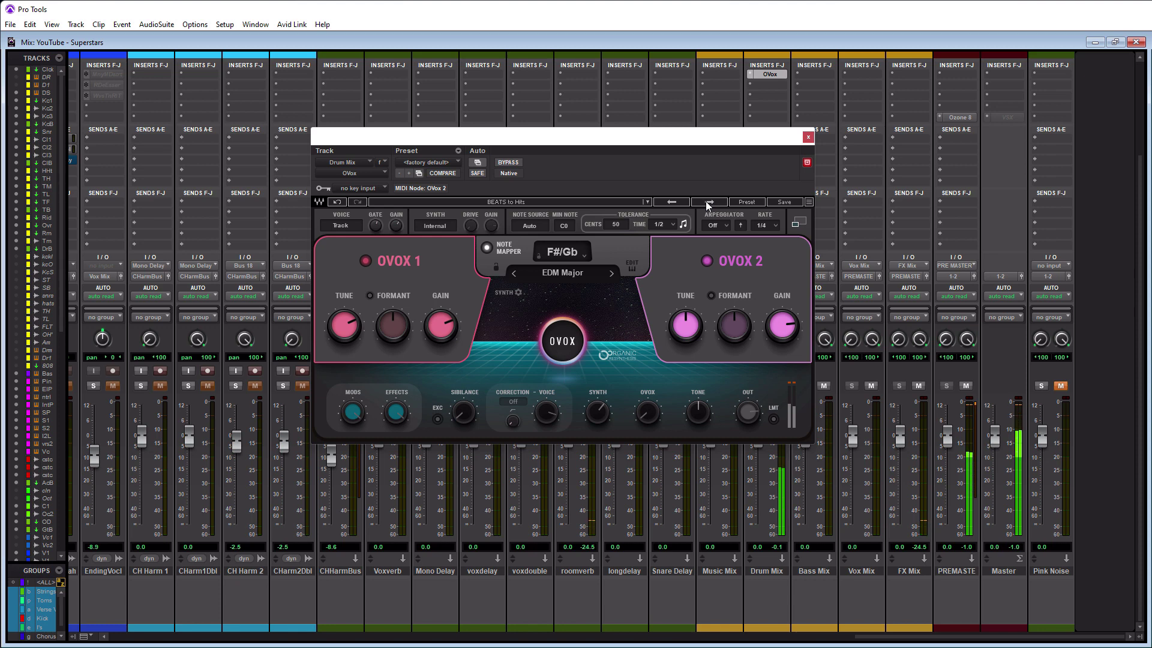
click(709, 204)
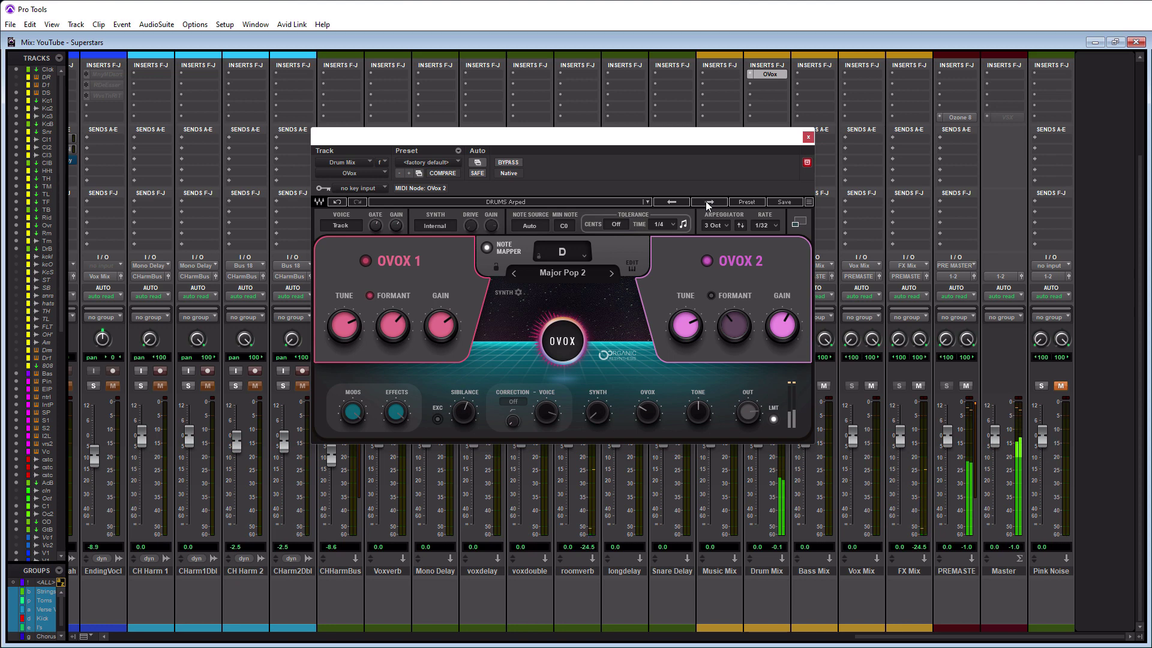
click(708, 204)
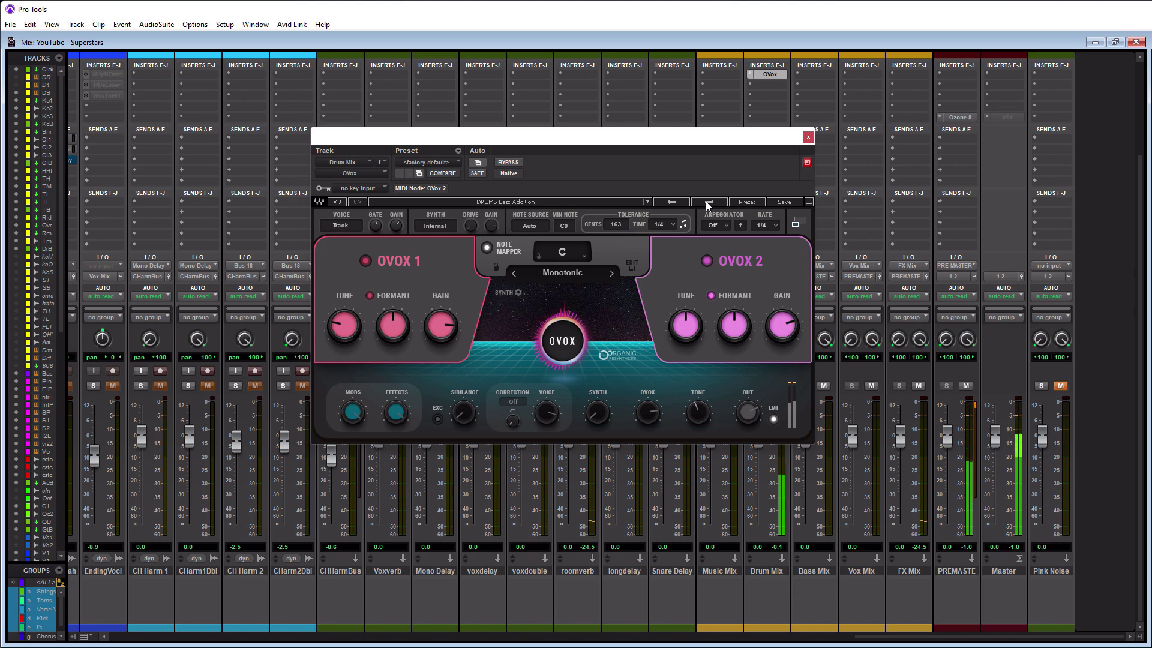
click(706, 203)
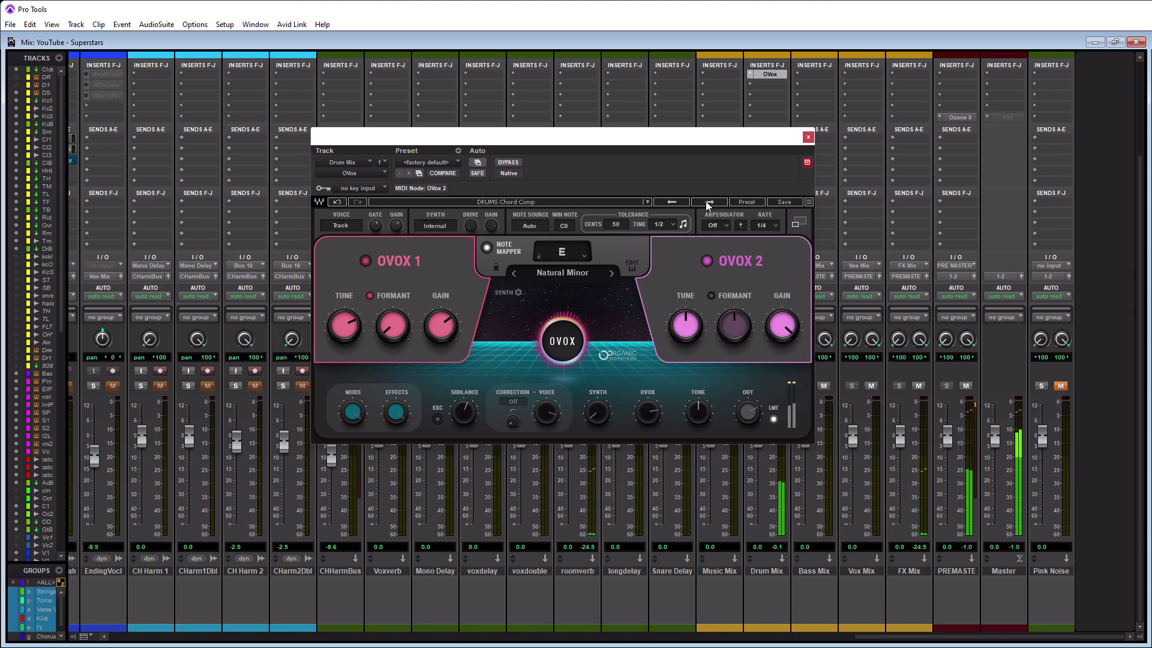
click(708, 203)
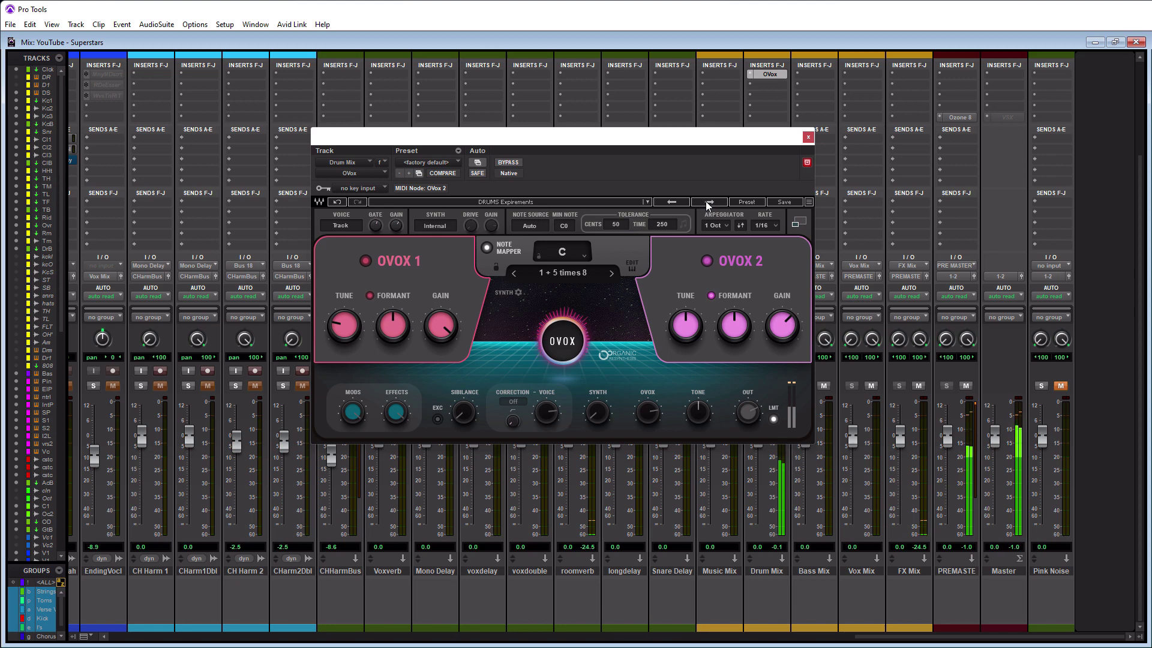
click(706, 205)
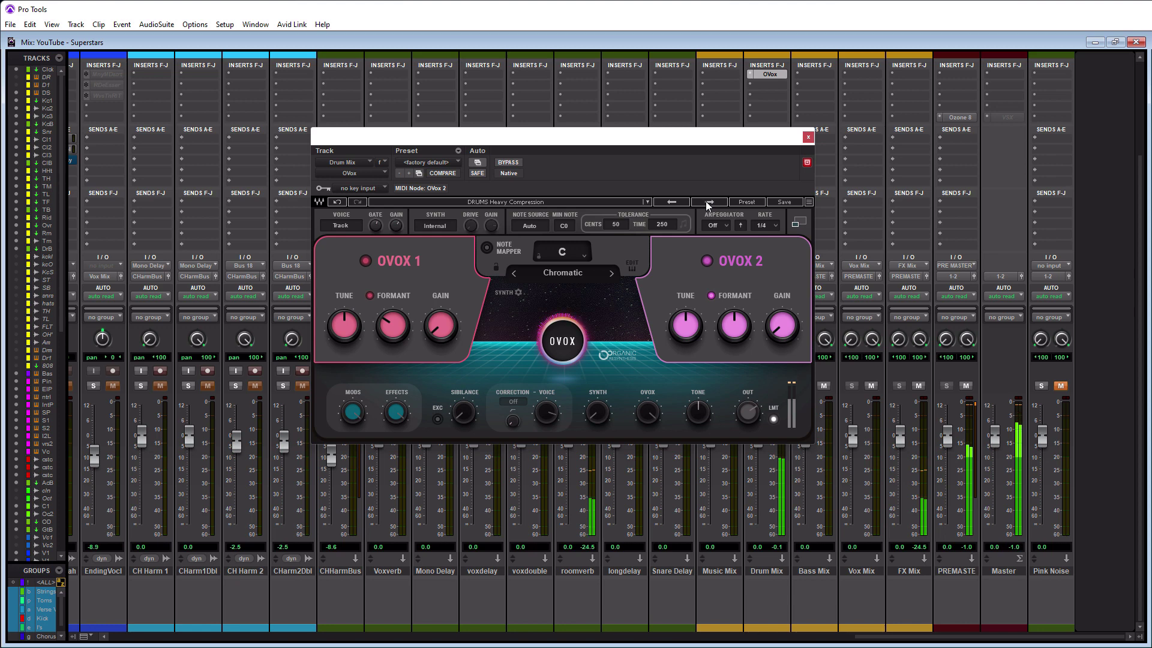
Audition further OVox drum presets, including ResoDrums, Rusty Spring, Synth, Vowel Movement and Club Groove, and advance one preset beyond Club Groove.
click(708, 202)
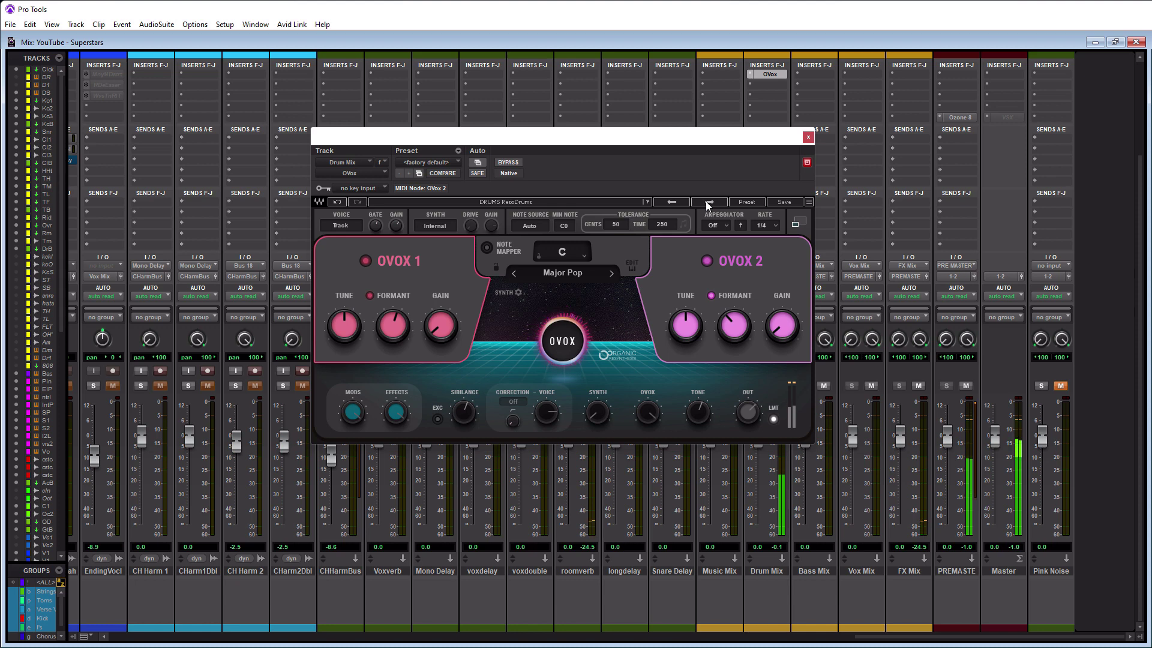
click(708, 204)
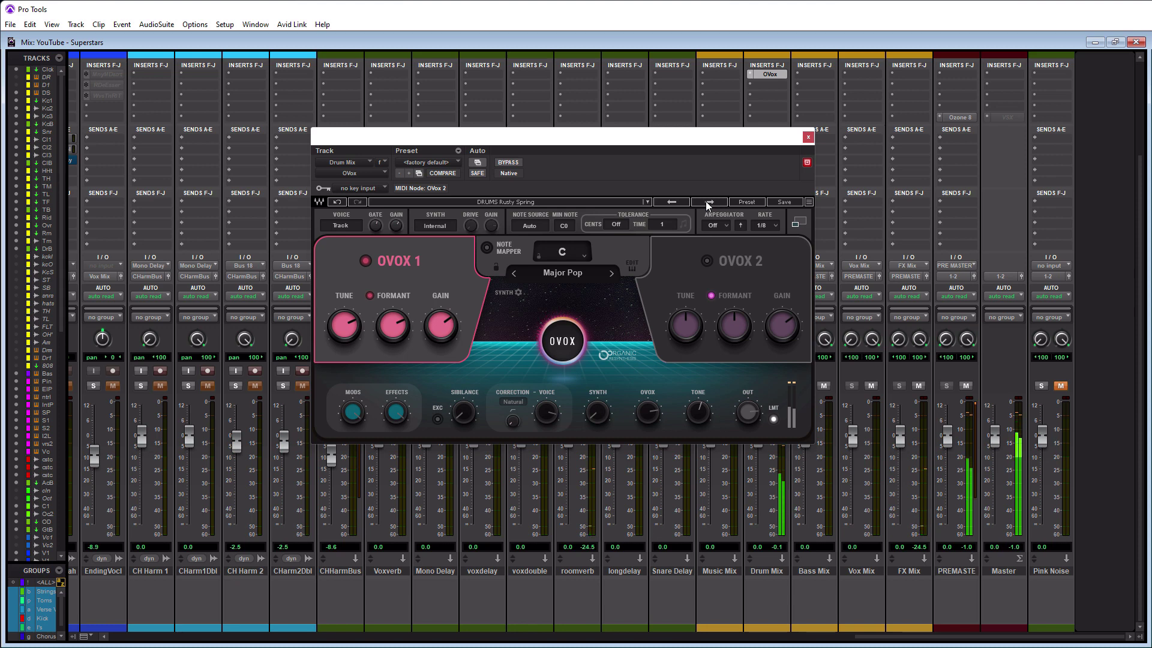
click(707, 203)
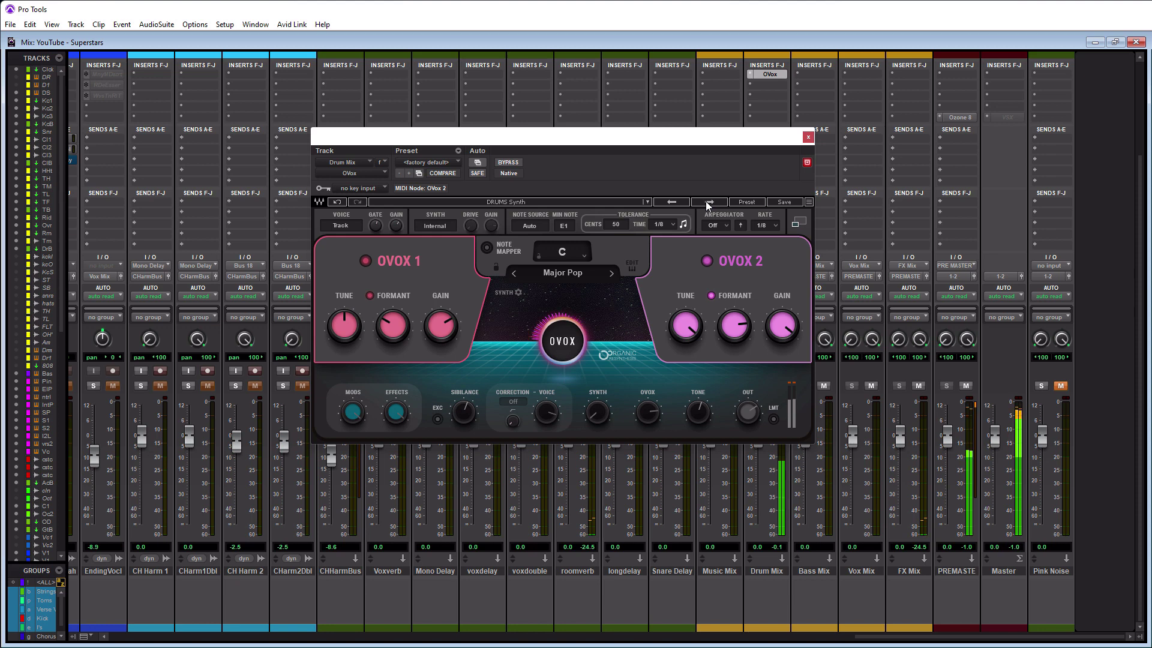
click(708, 203)
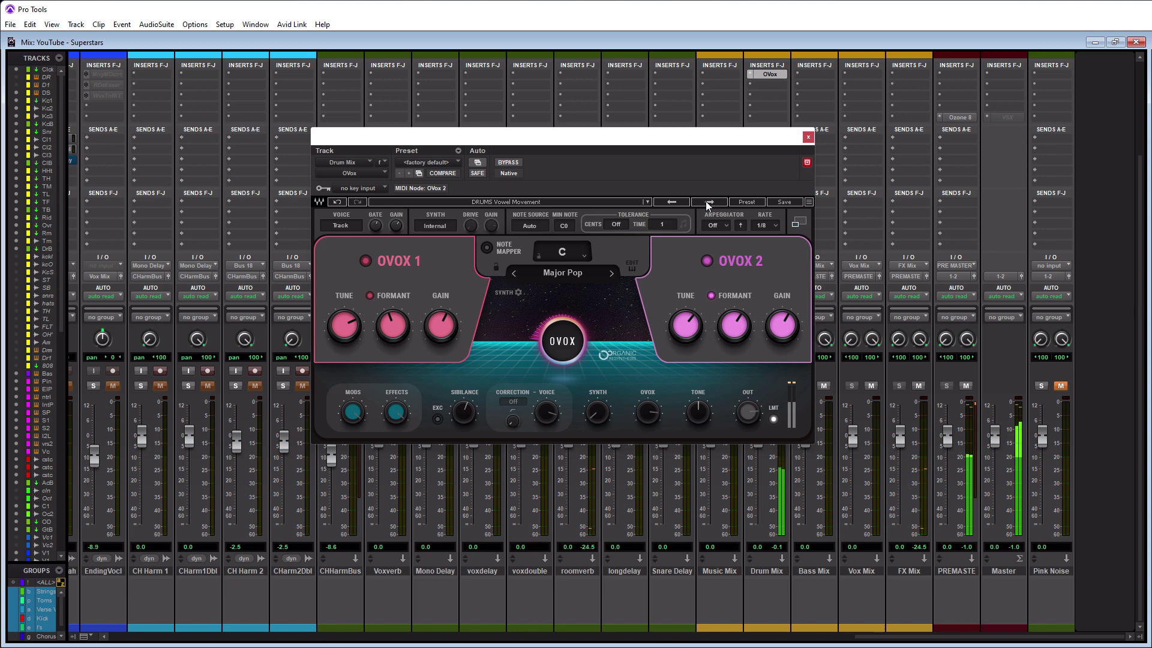
click(706, 204)
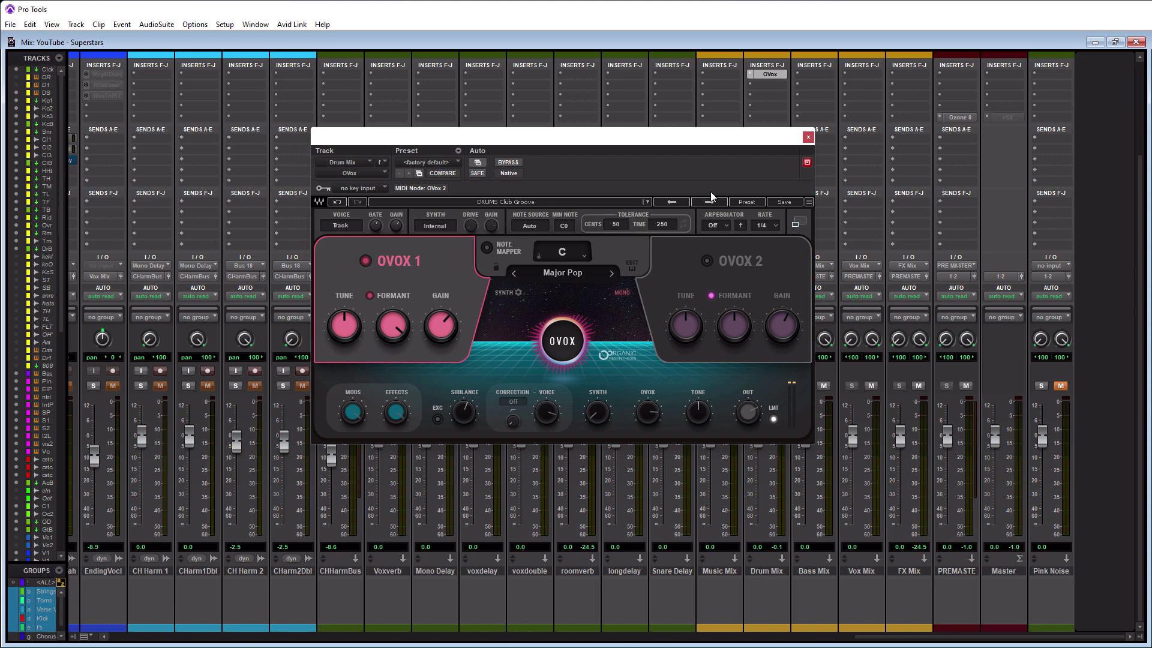
click(710, 200)
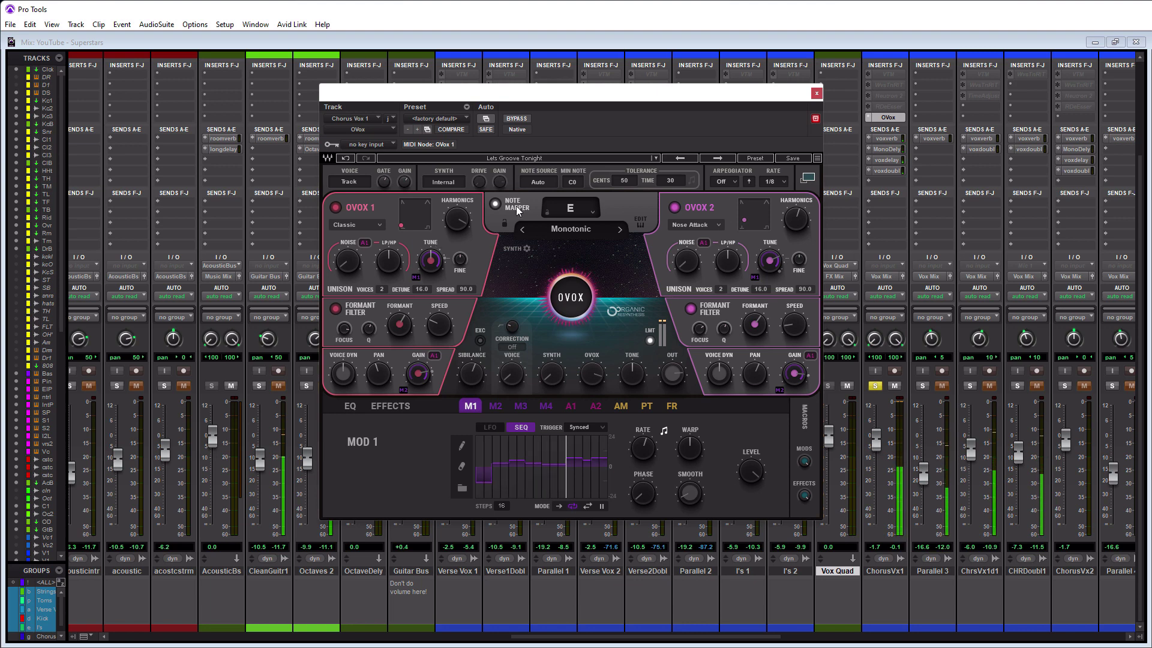
Load the Missing You preset in OVox on the Chorus Vox 1 track.
click(522, 159)
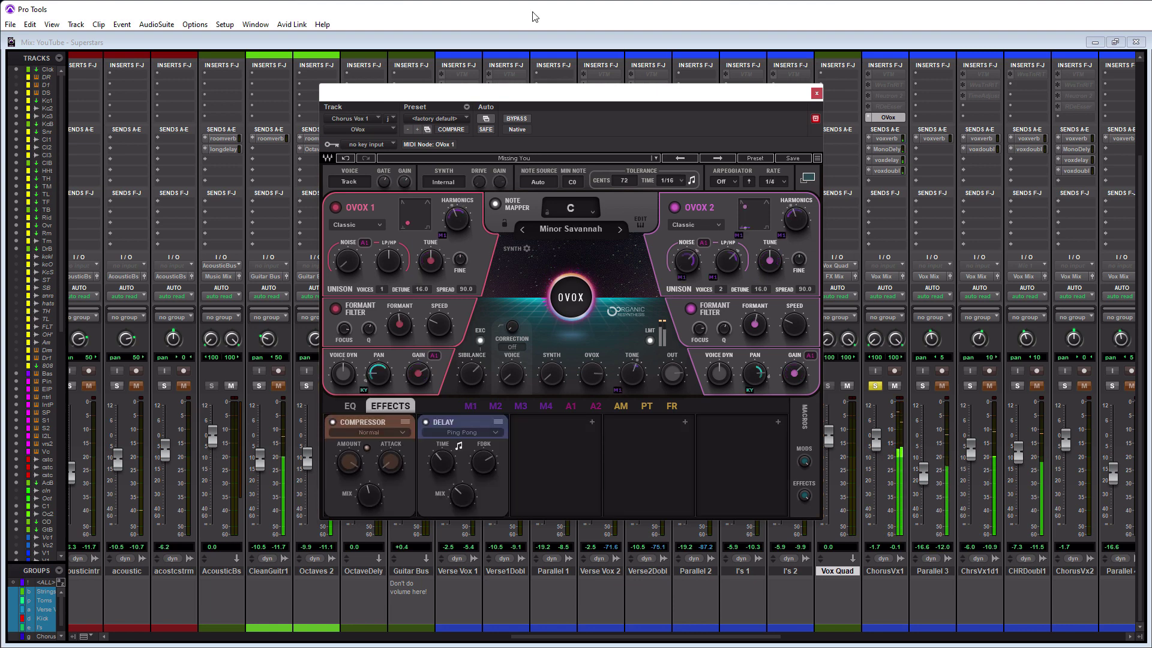